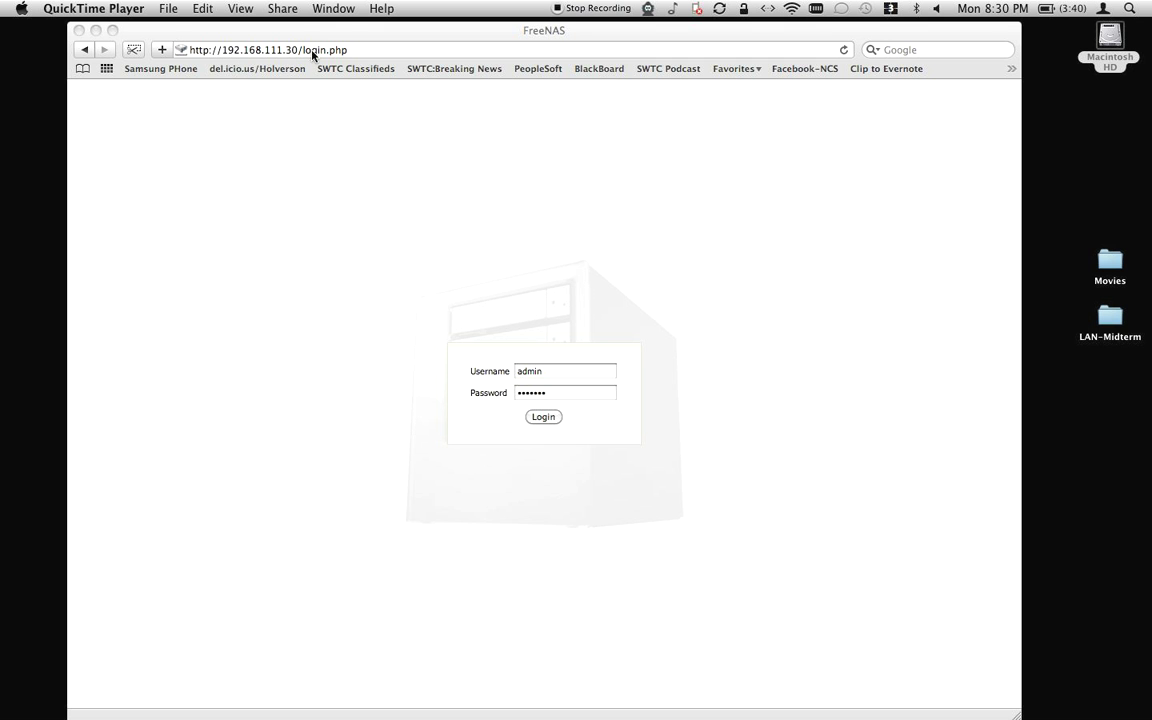
Log in to FreeNAS with the prefilled admin credentials and open the disk management page.
click(558, 371)
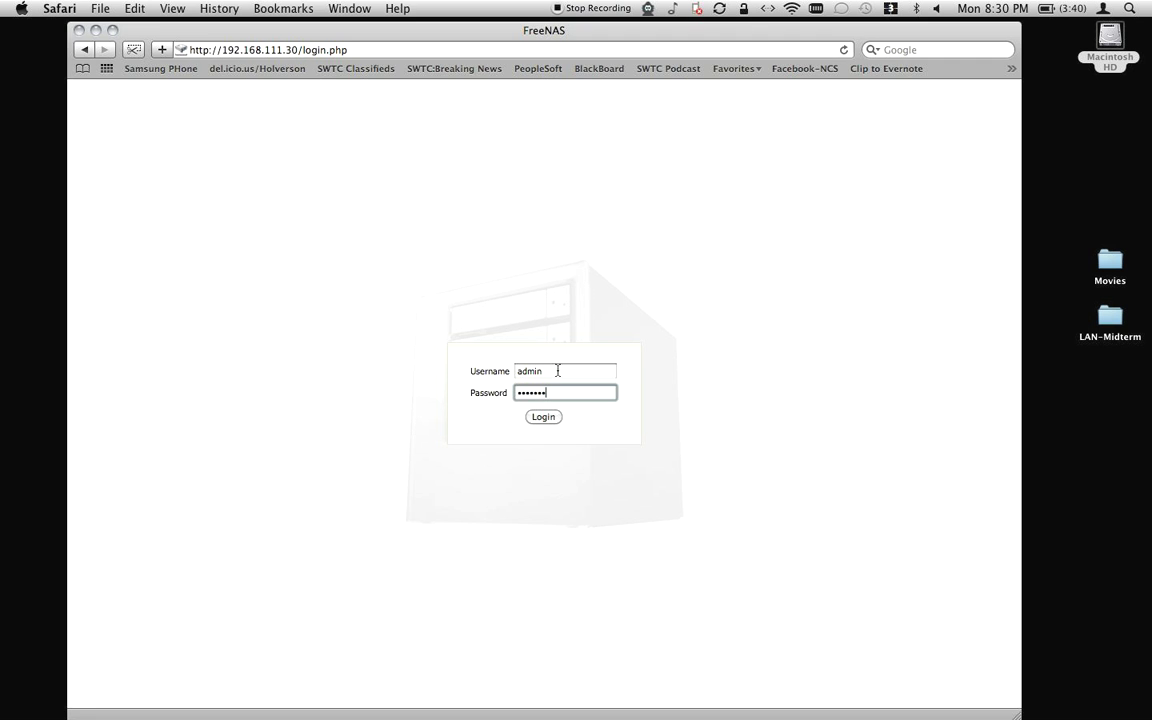
click(541, 418)
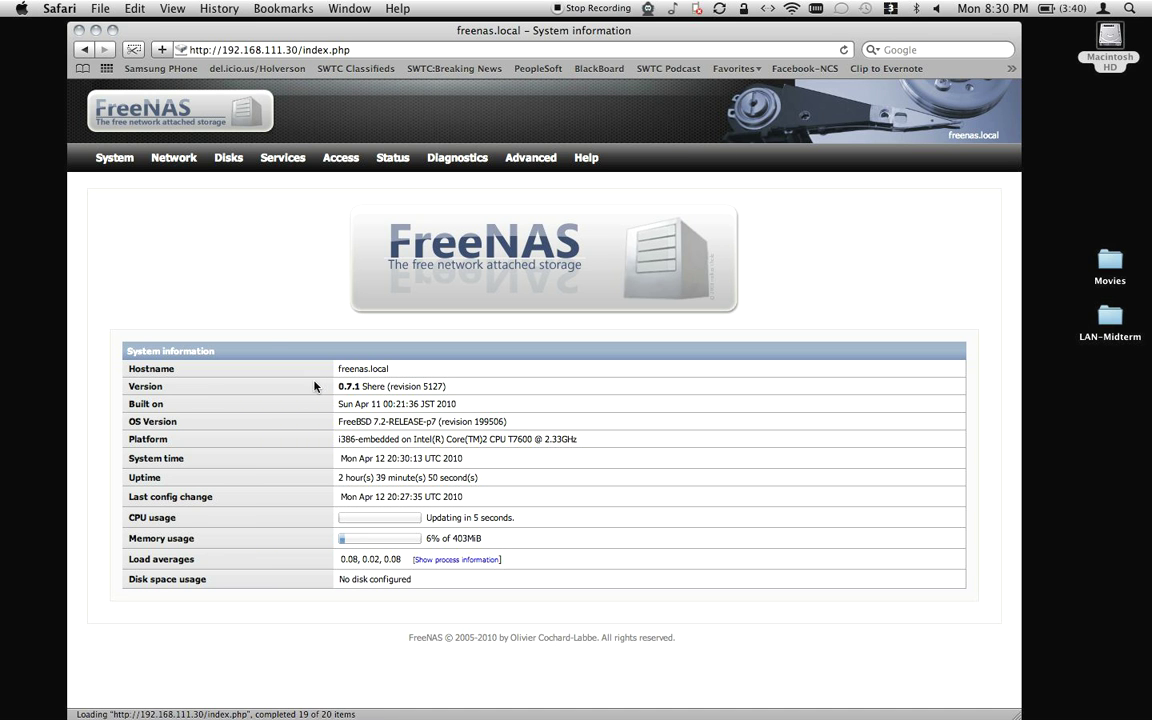
mouse_move(174, 160)
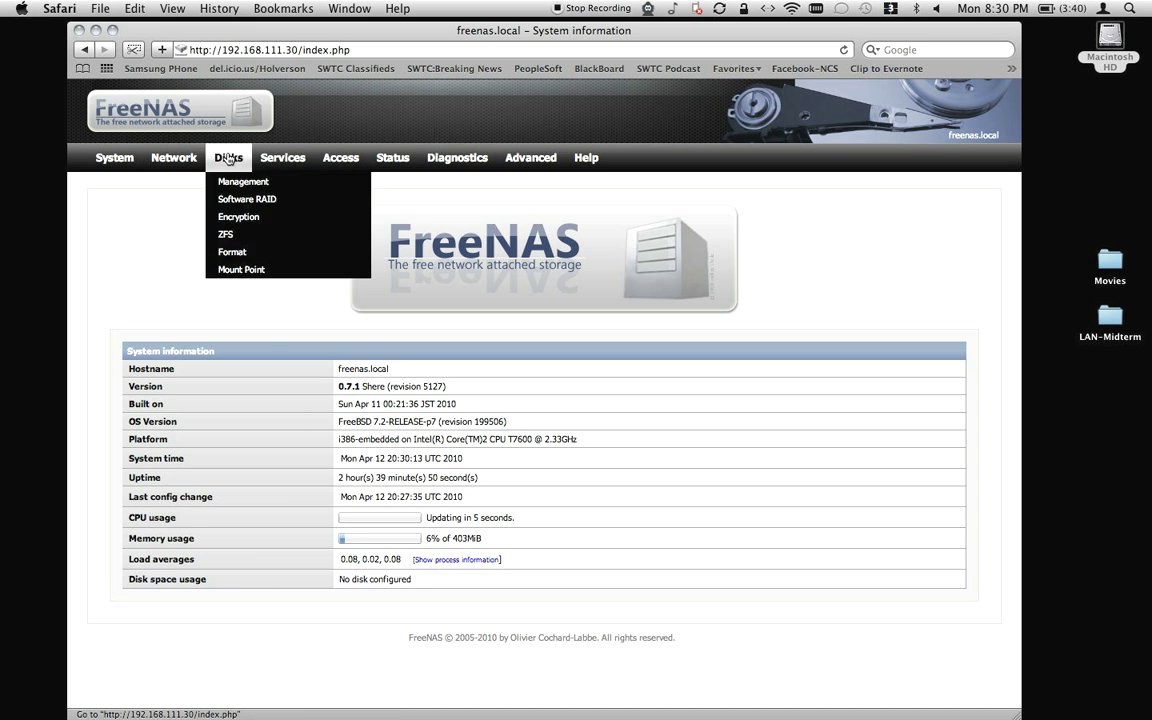
click(230, 182)
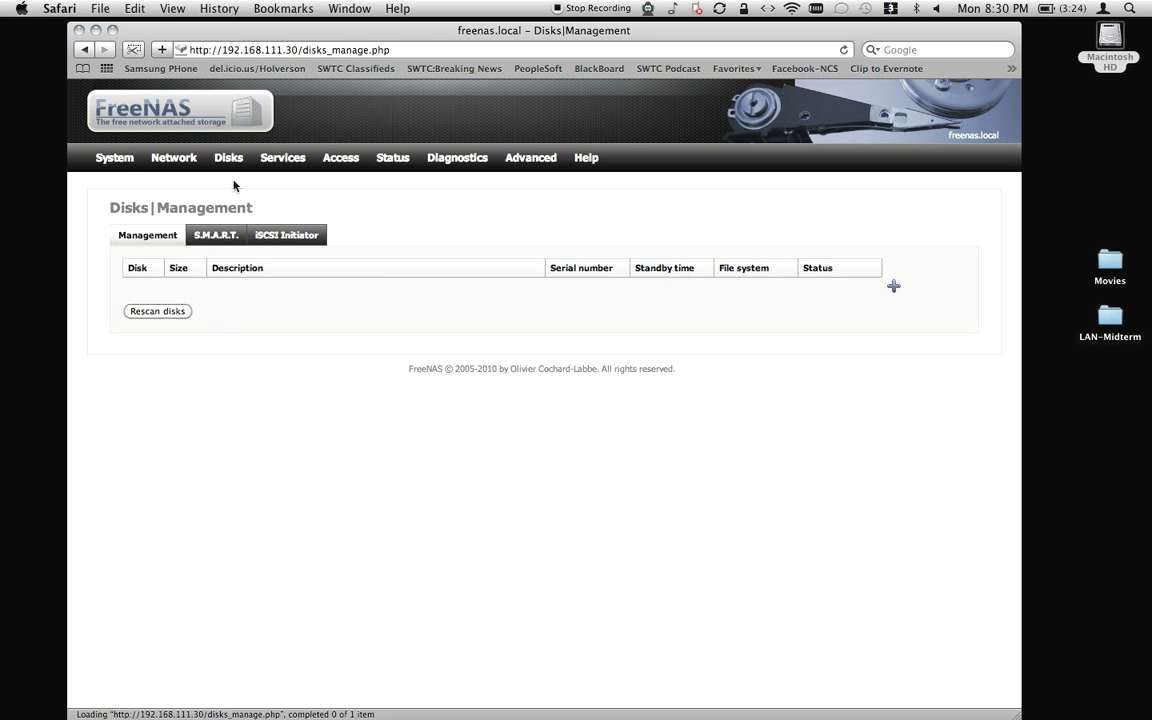
Add the disk ad1: 8192MB (VBOX HARDDISK/1.0) with the description iSCSIHD and apply the changes.
click(893, 285)
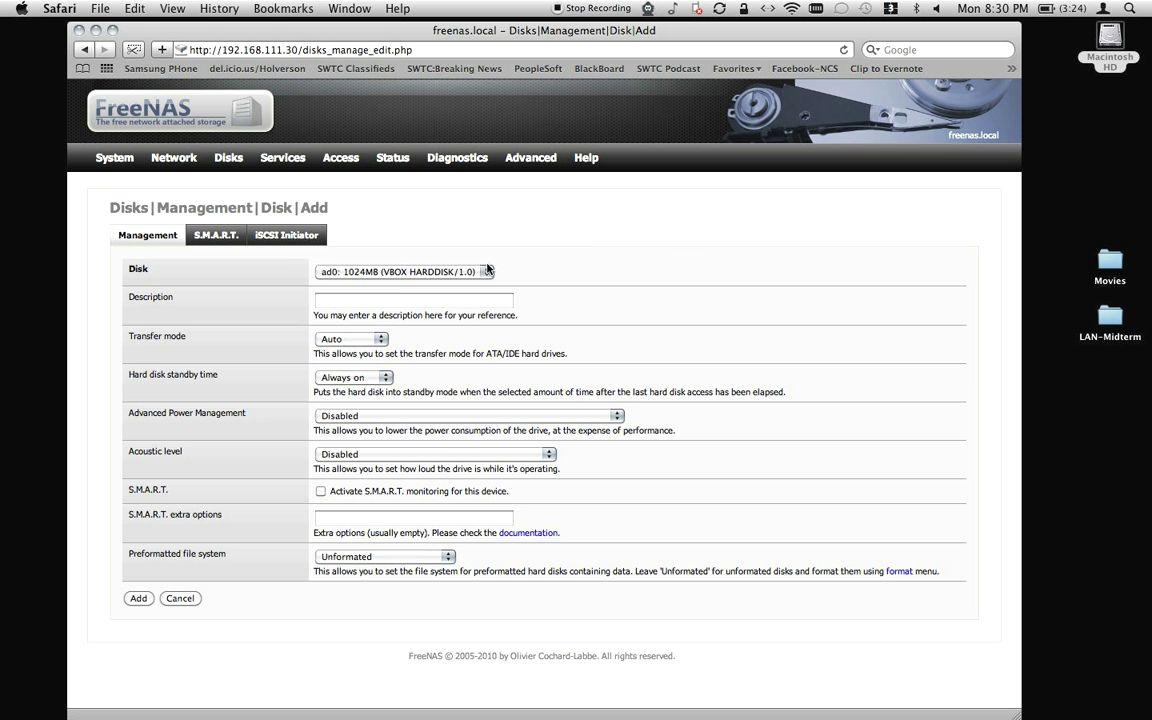
click(465, 272)
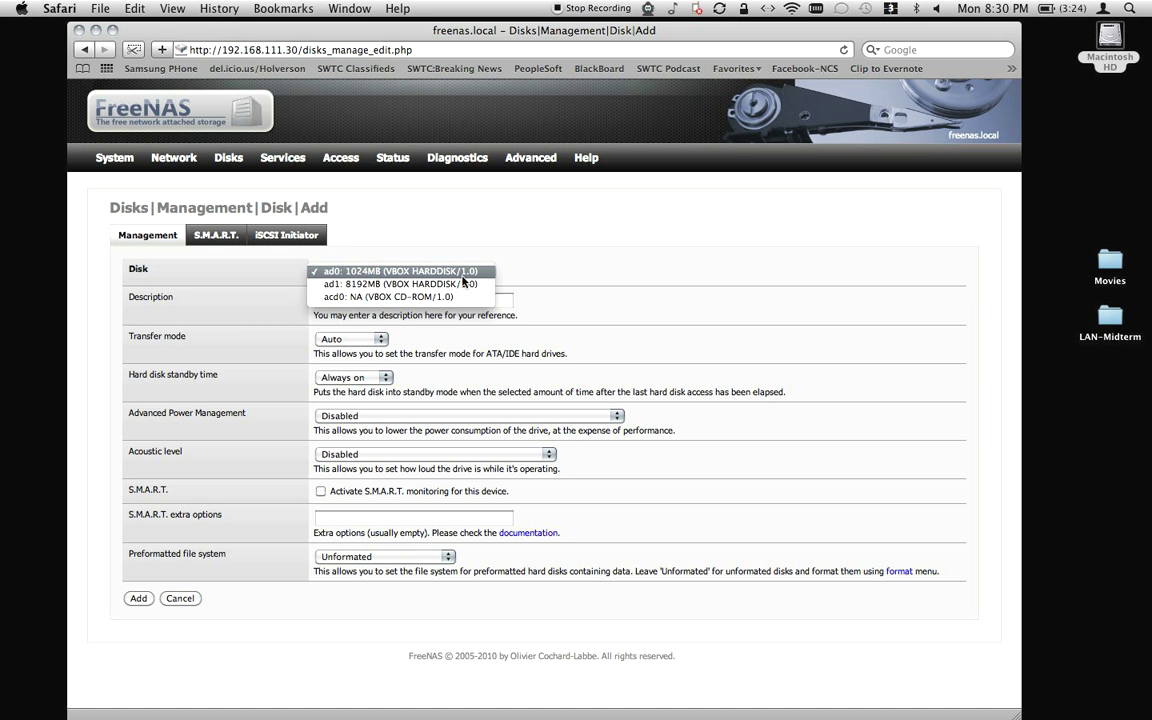
click(459, 285)
click(425, 300)
text(iSCSIHD)
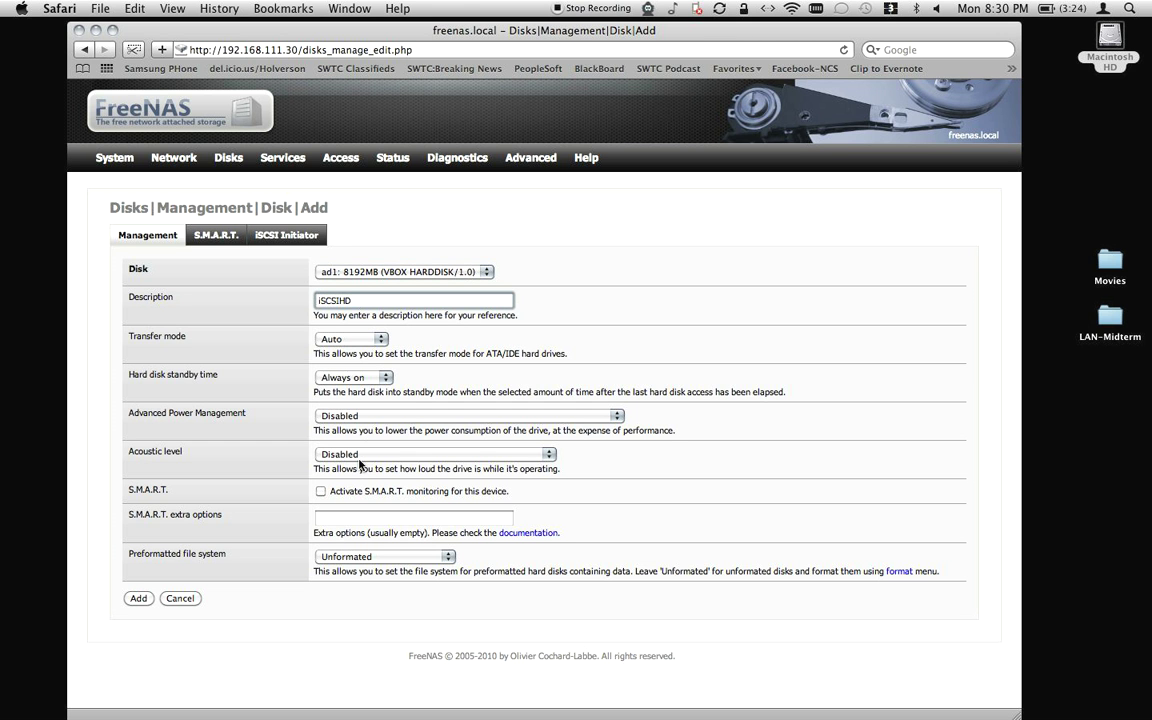
click(141, 600)
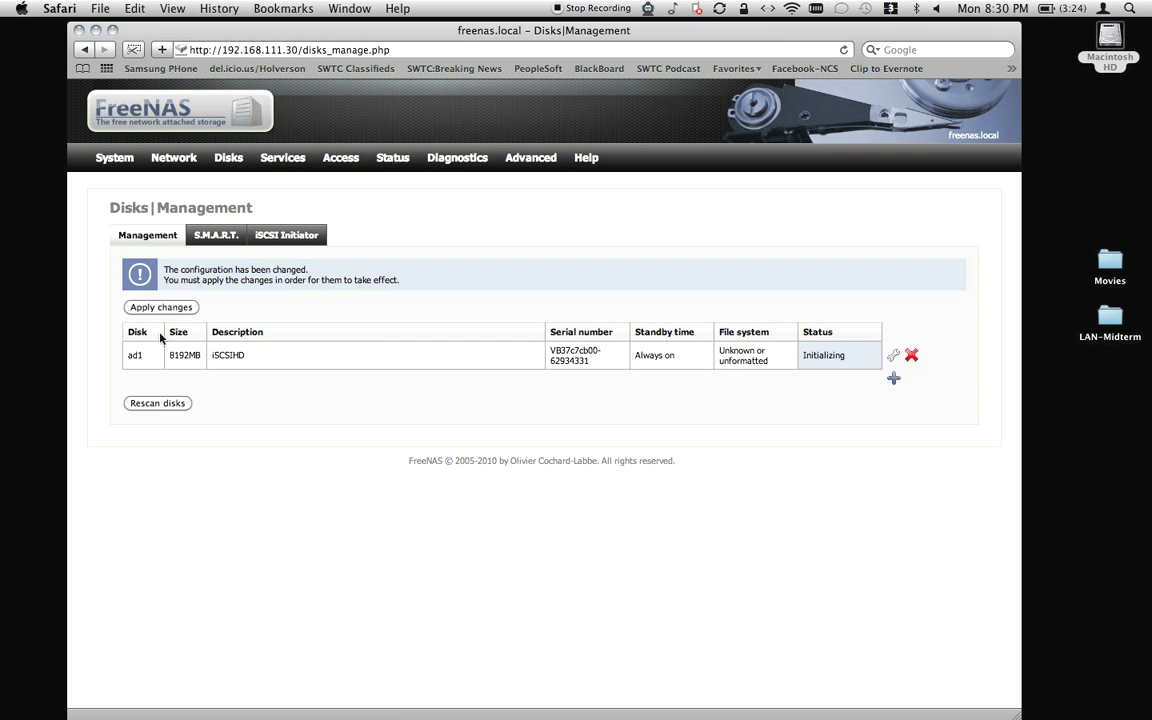
click(163, 307)
Format the disk ad1: 8192MB (iSCSIHD) as UFS (GPT and Soft Updates) with the volume label iSCSIHD.
mouse_move(226, 160)
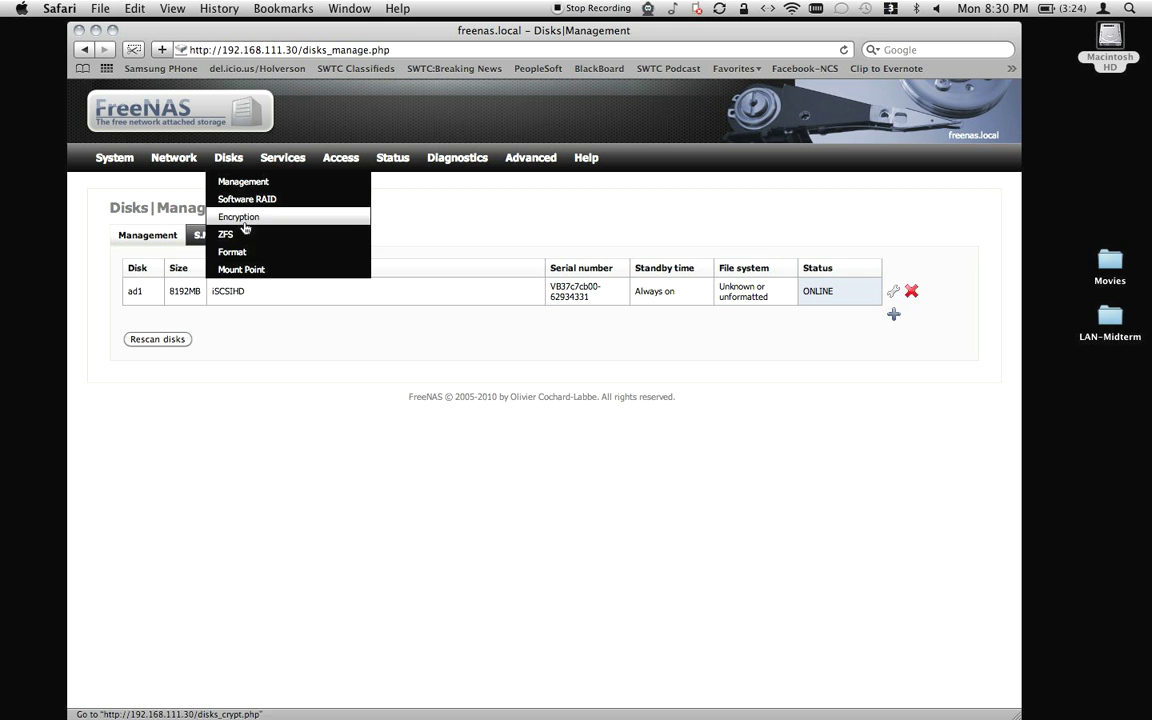
click(246, 252)
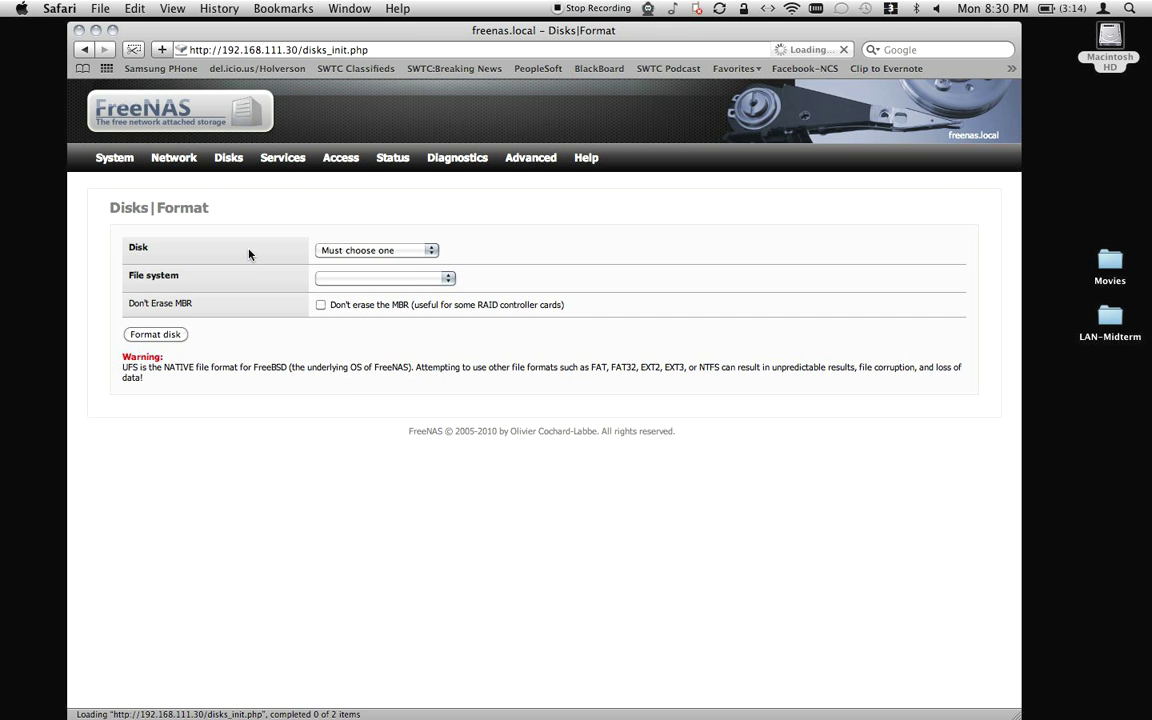
click(378, 250)
click(370, 263)
click(362, 278)
click(362, 280)
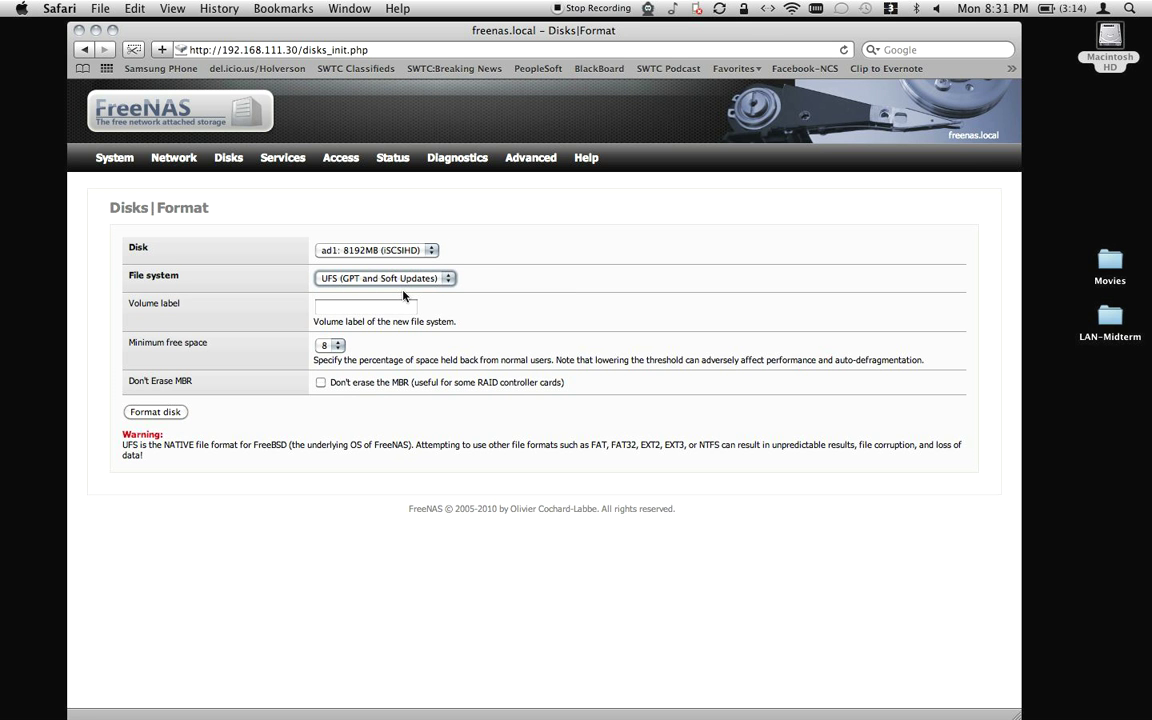
click(349, 307)
text(iSCSIHD)
key(Right)
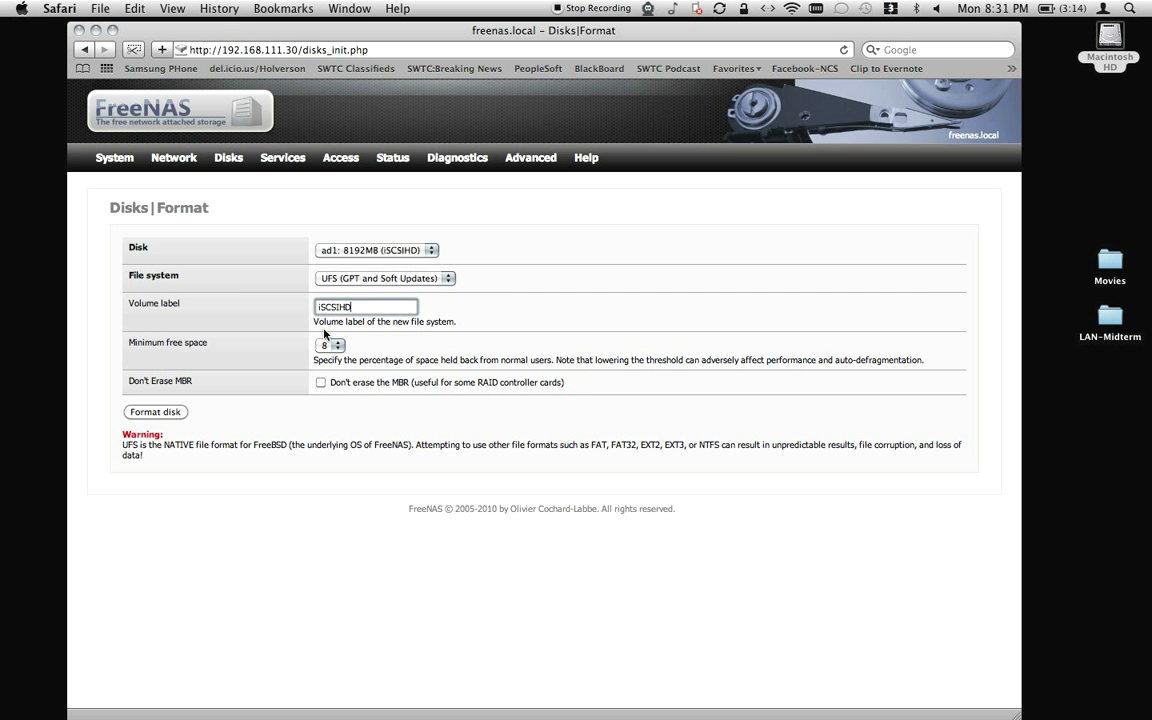
click(156, 413)
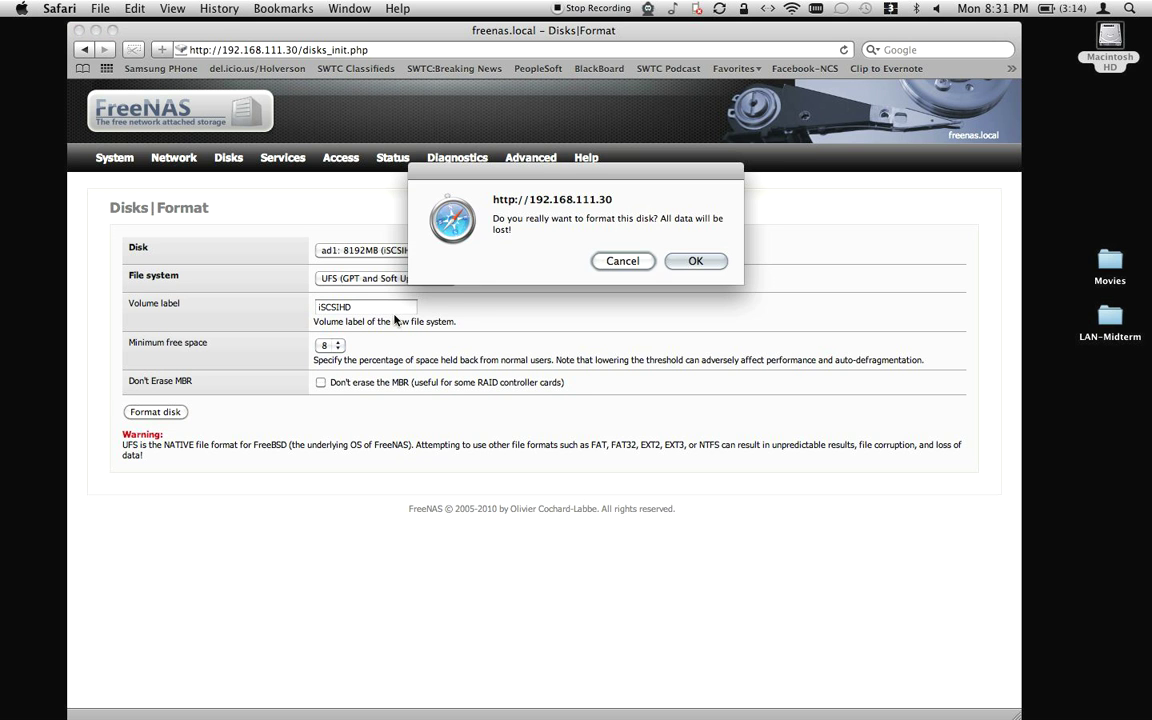
click(692, 262)
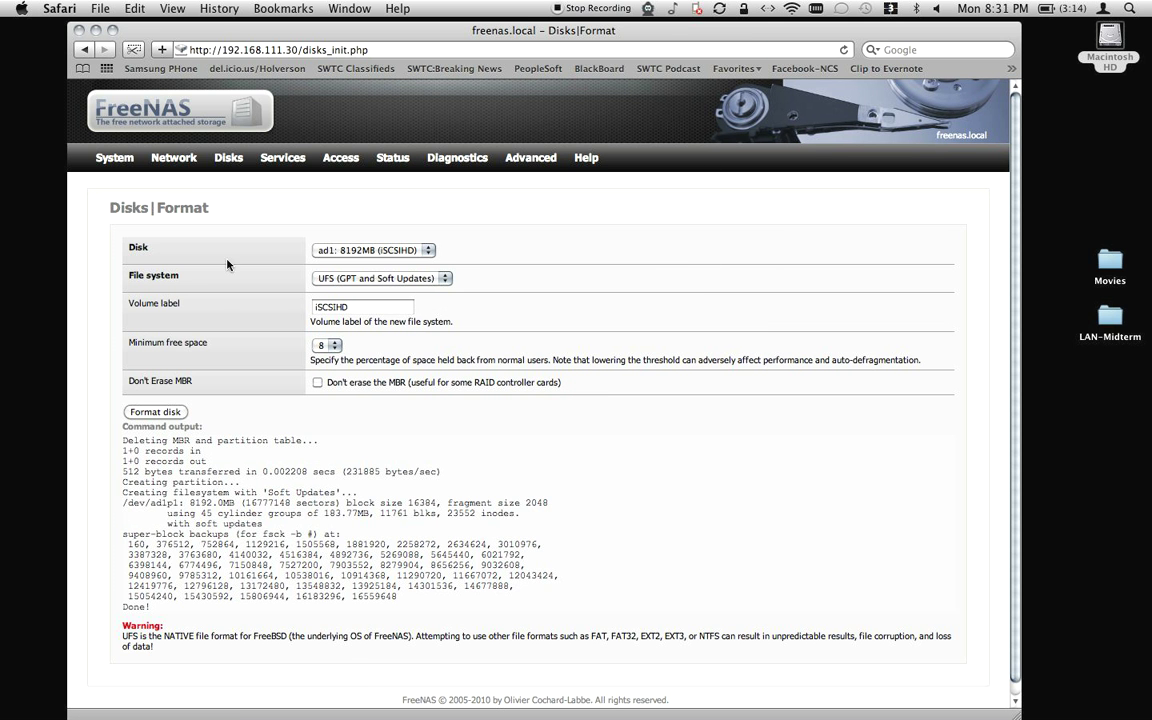
Add a mount point named isCSImnt for the disk ad1: 8192MB (iSCSIHD) and apply the changes.
mouse_move(222, 160)
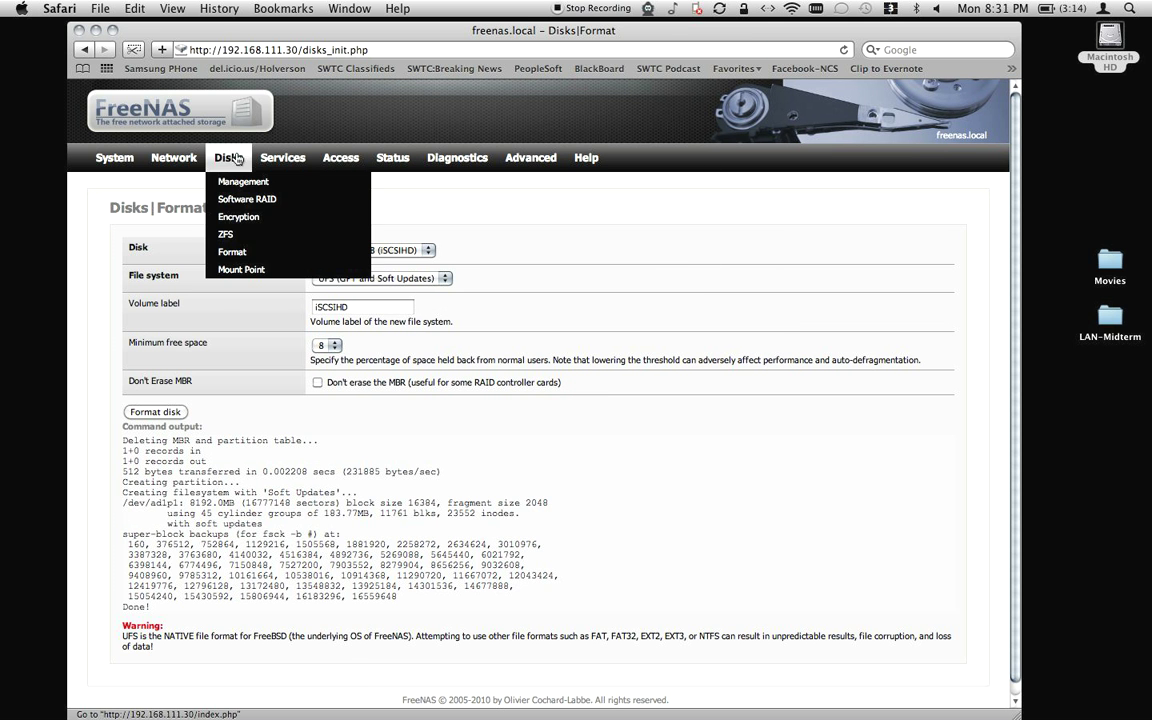
click(249, 270)
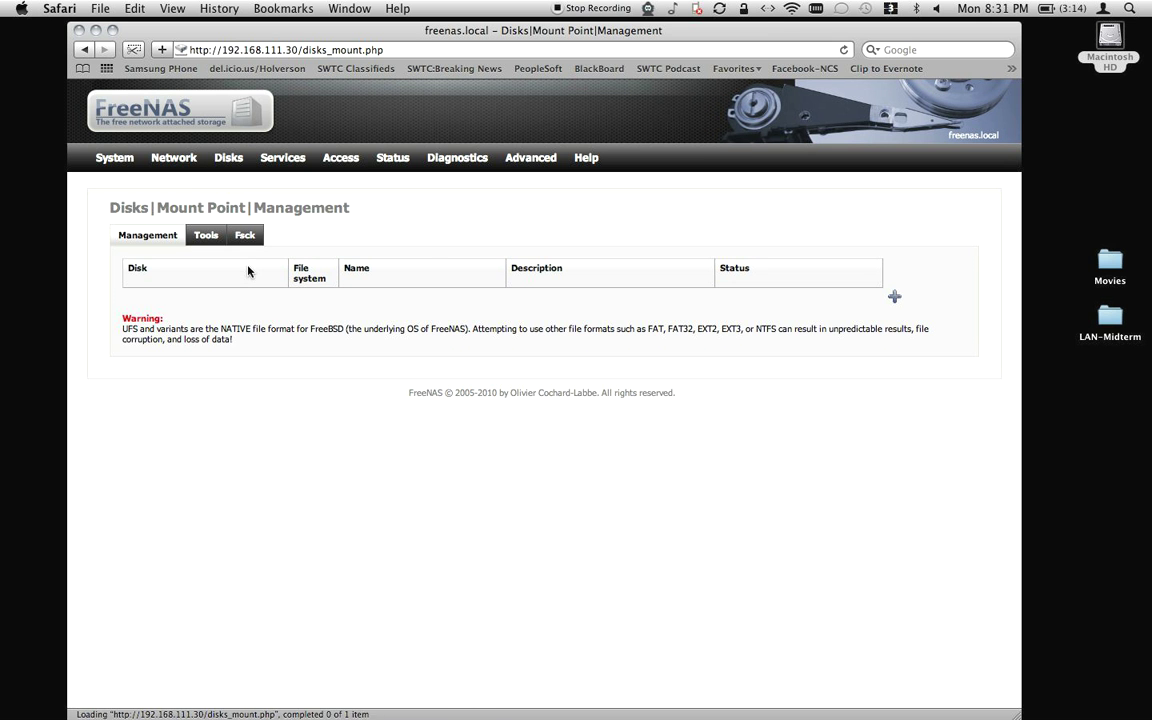
click(894, 296)
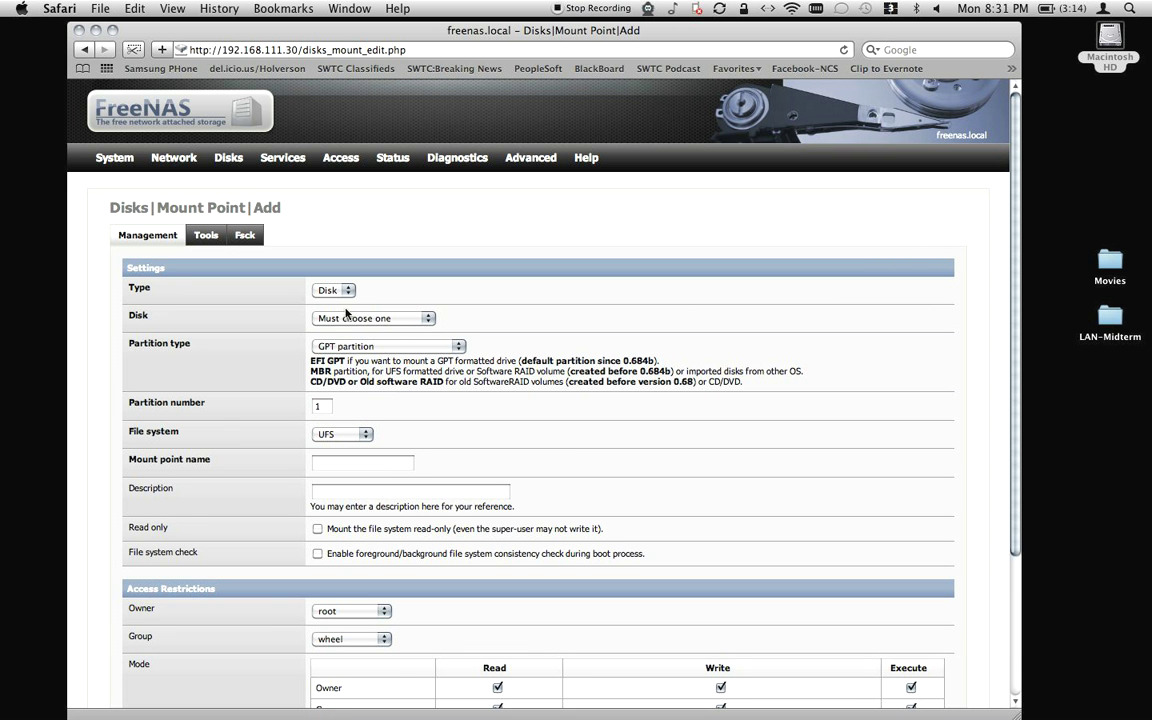
click(341, 321)
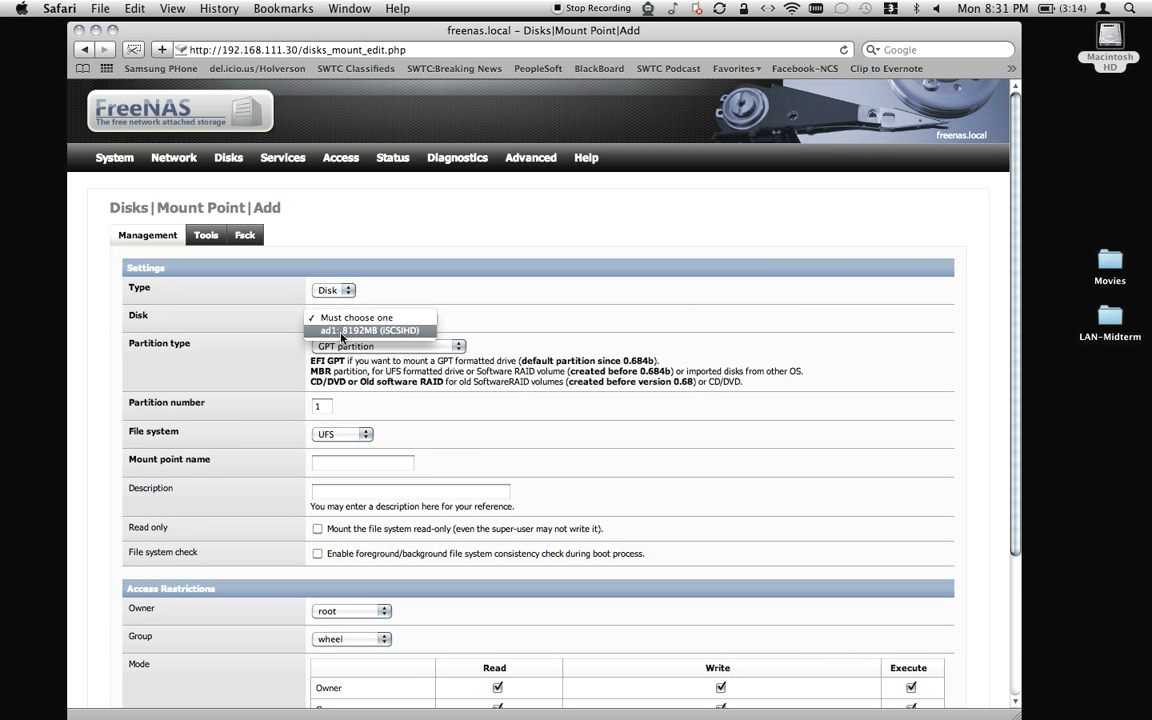
click(341, 328)
click(348, 463)
text(isCSImnt)
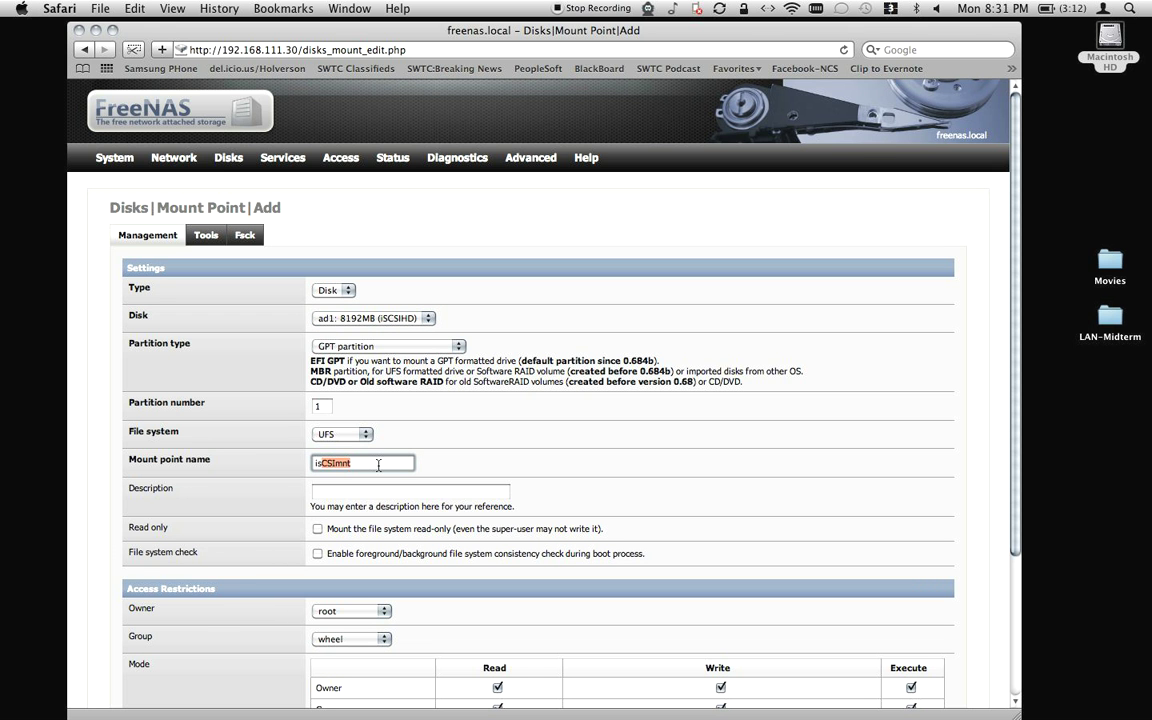
scroll(480, 472, down, 3)
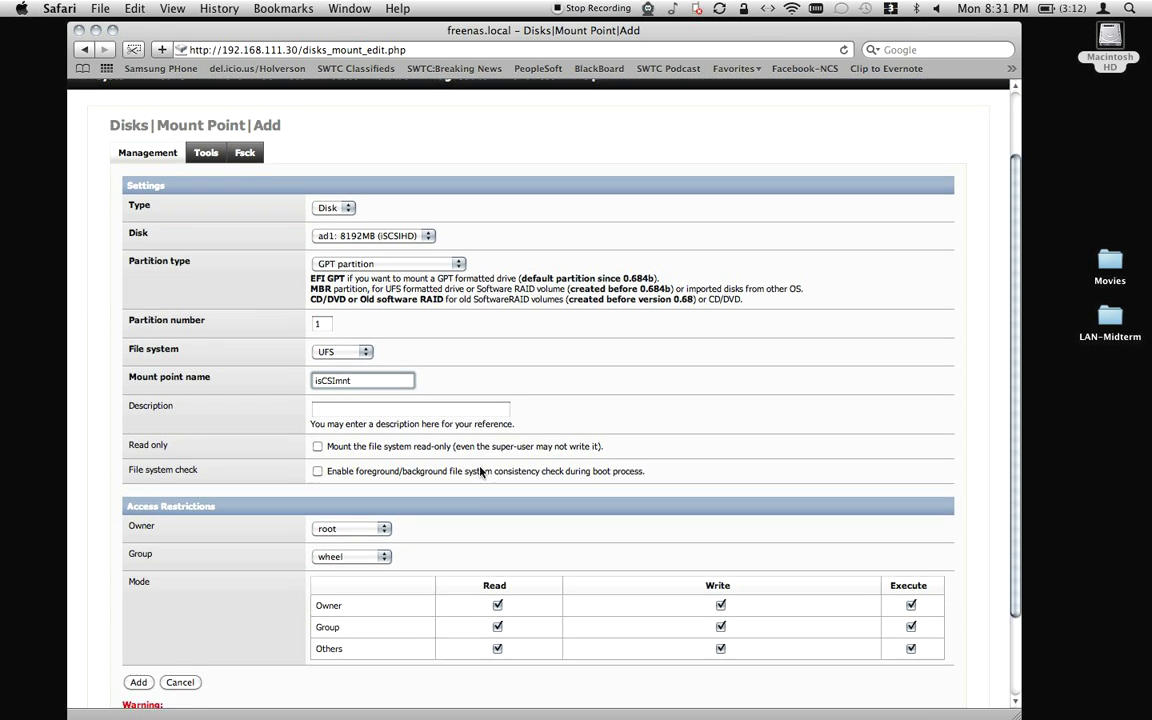
click(138, 622)
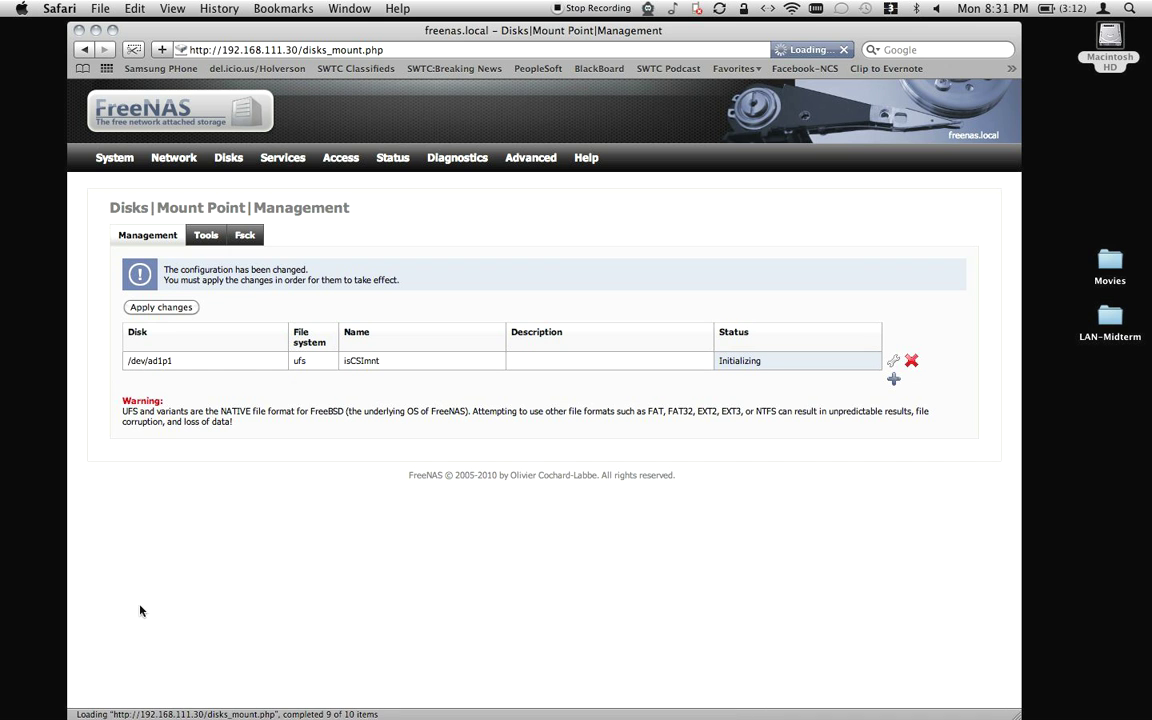
click(160, 310)
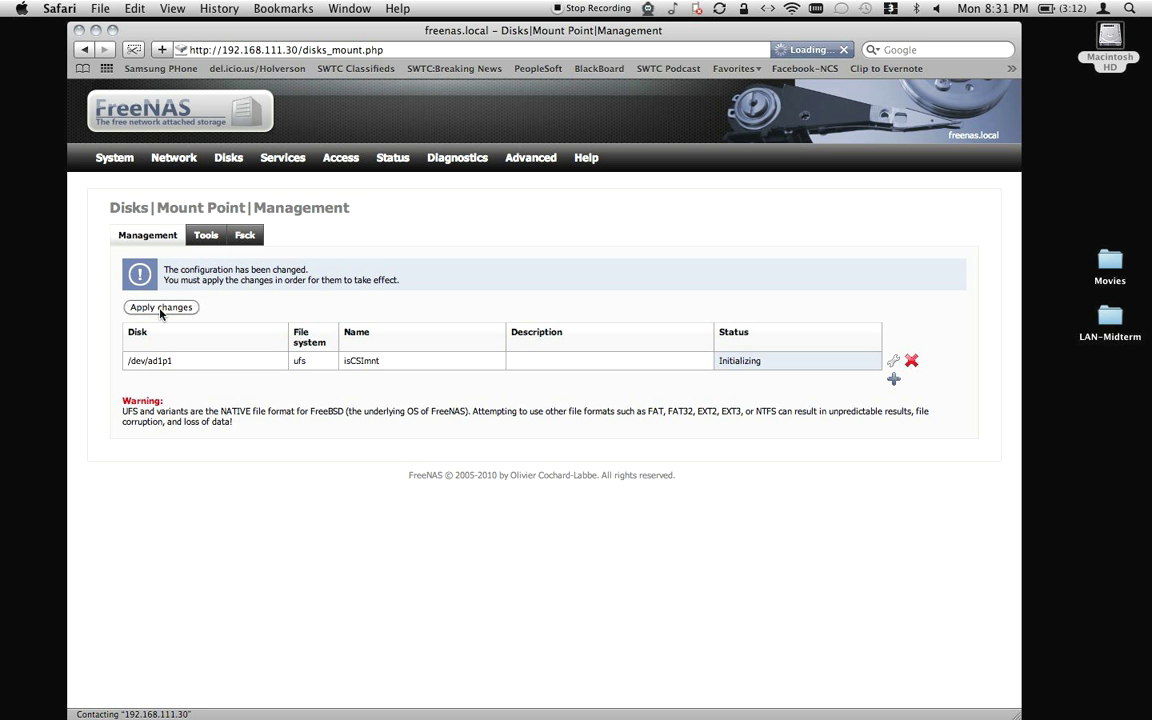
Enable the iSCSI Target service with the base name iqn.test.lab and save its settings.
mouse_move(286, 164)
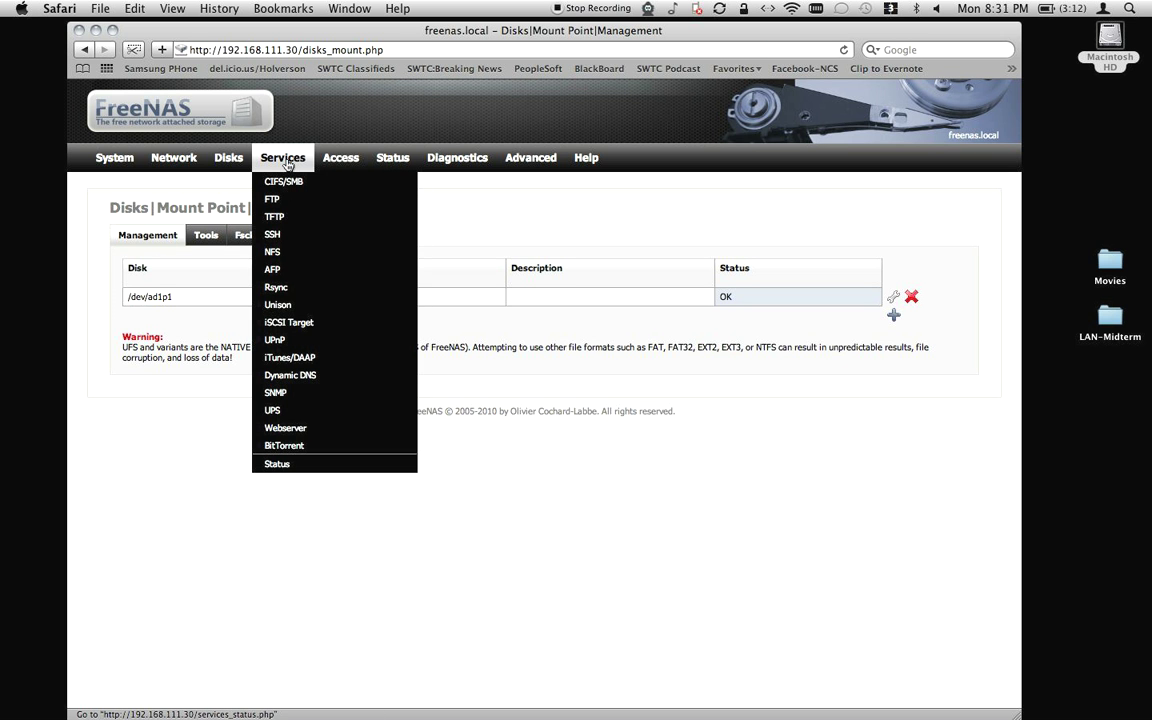
click(303, 322)
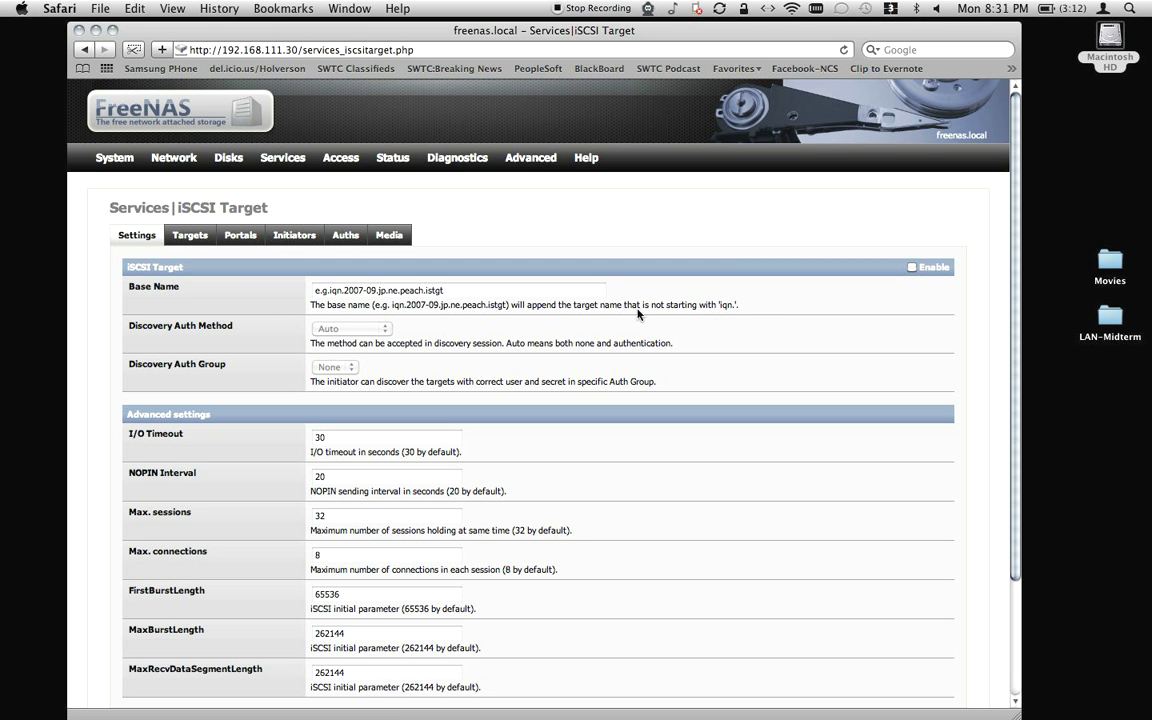
click(913, 270)
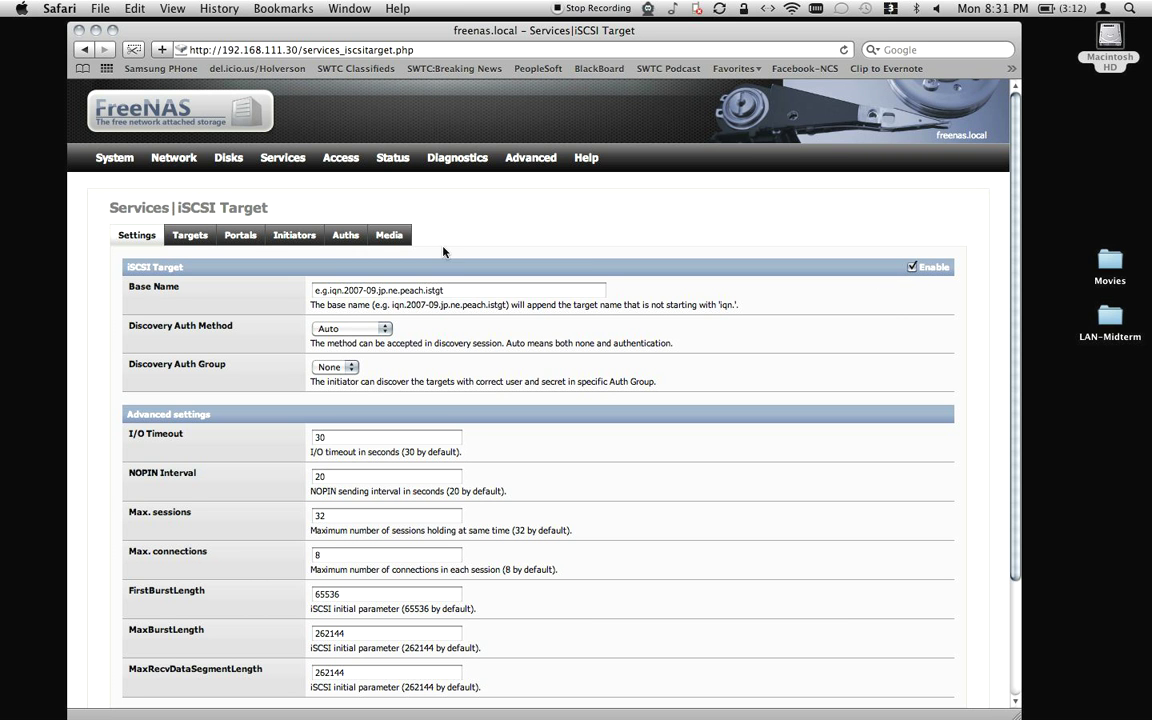
drag(454, 292, 316, 288)
text(iqn.test.lab)
key(Tab)
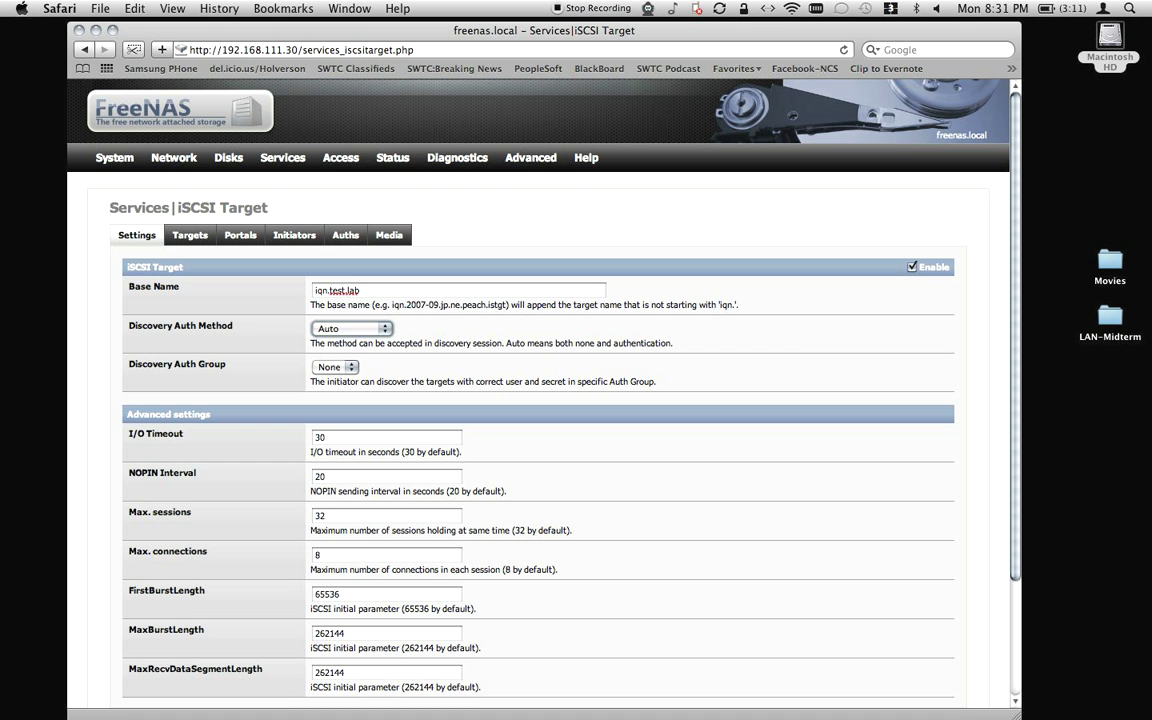
scroll(487, 440, down, 1)
scroll(487, 440, down, 3)
click(172, 644)
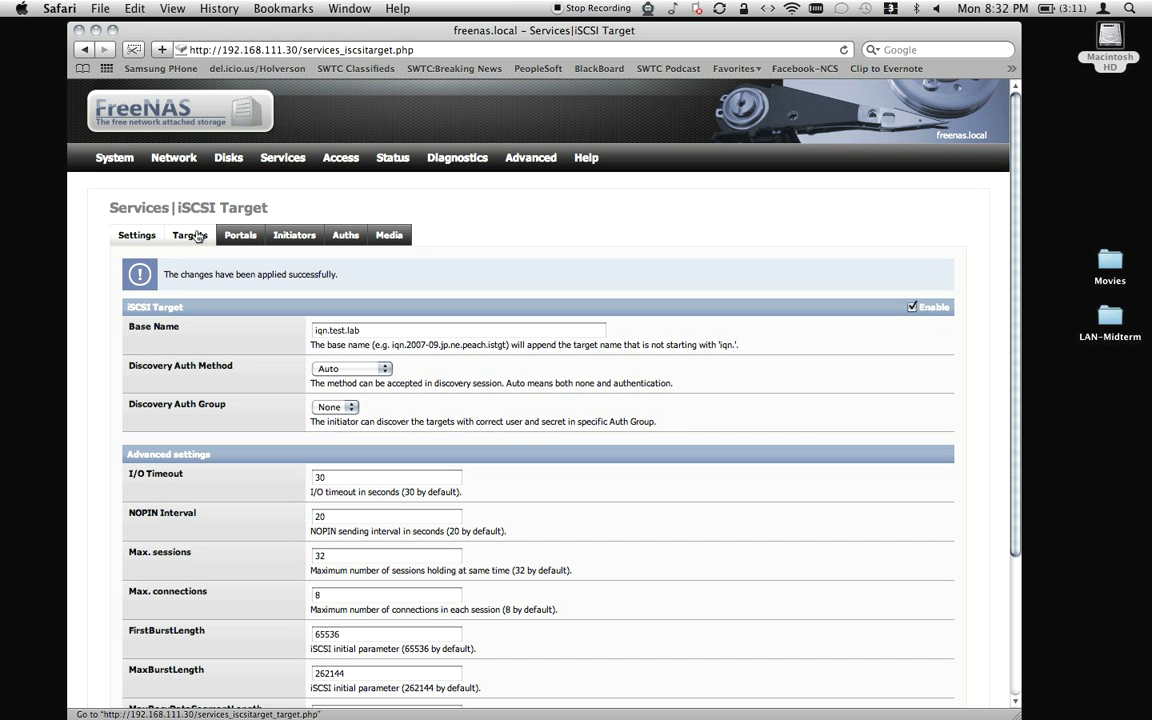
Start adding the iSCSI extent extent0 and choose the mounted folder /mnt/isCSImnt/ as its path.
click(197, 235)
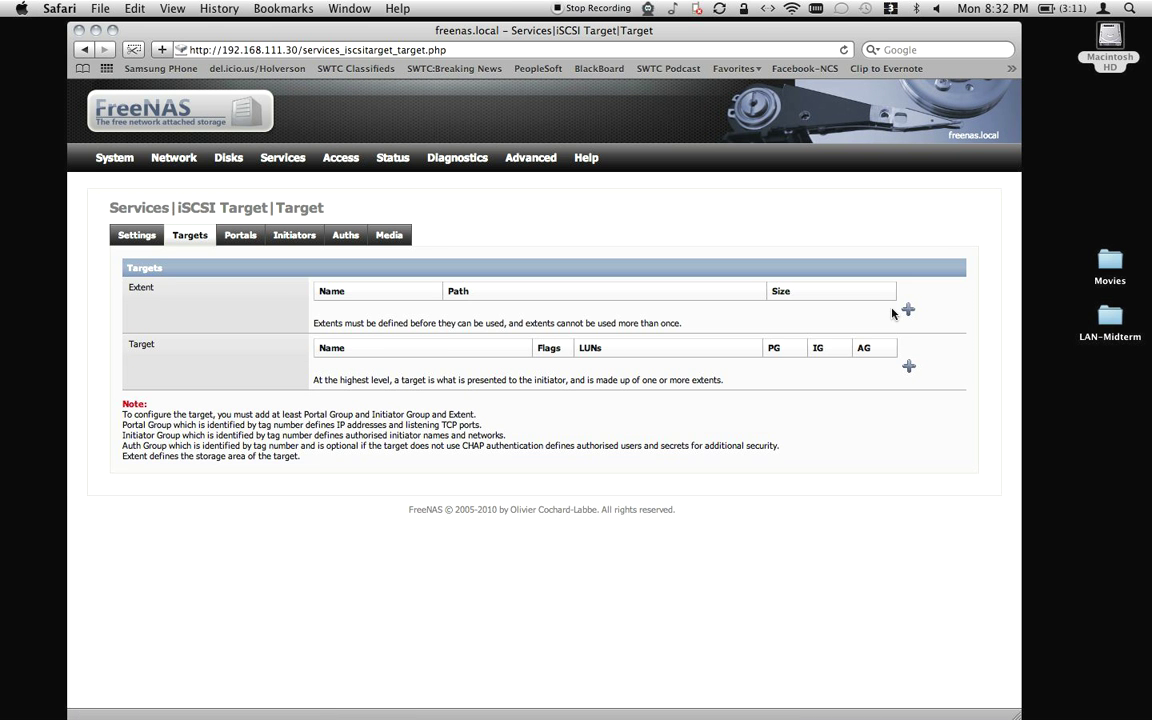
click(907, 309)
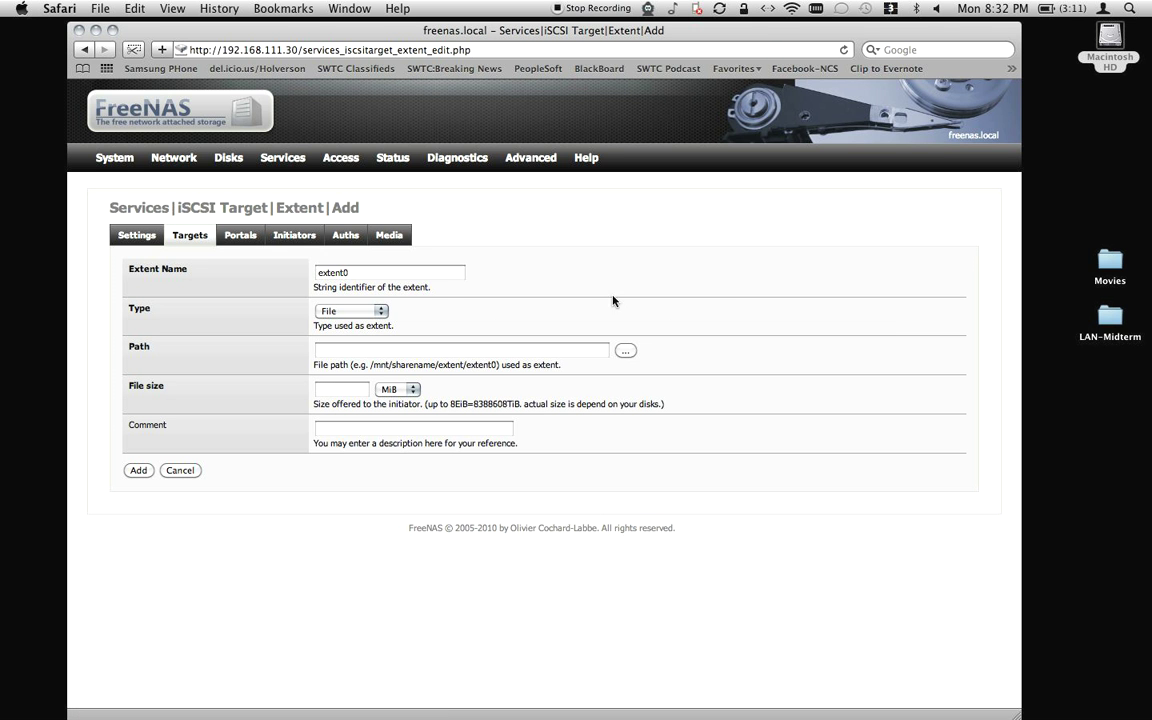
click(390, 272)
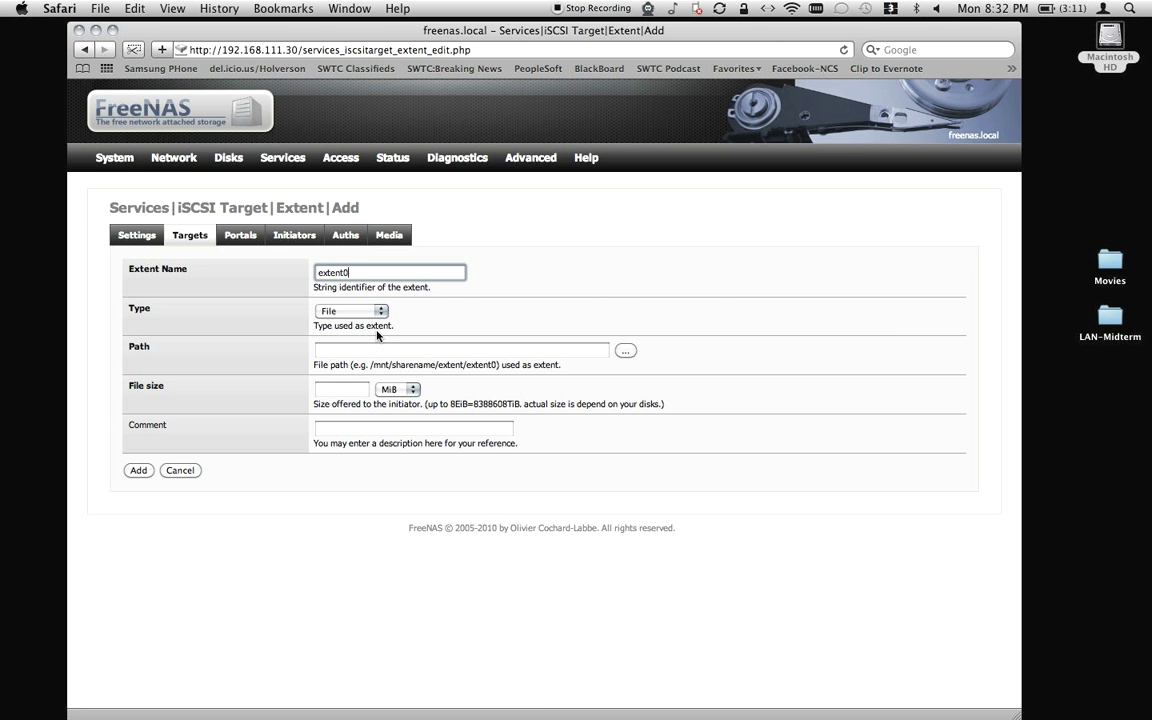
click(431, 350)
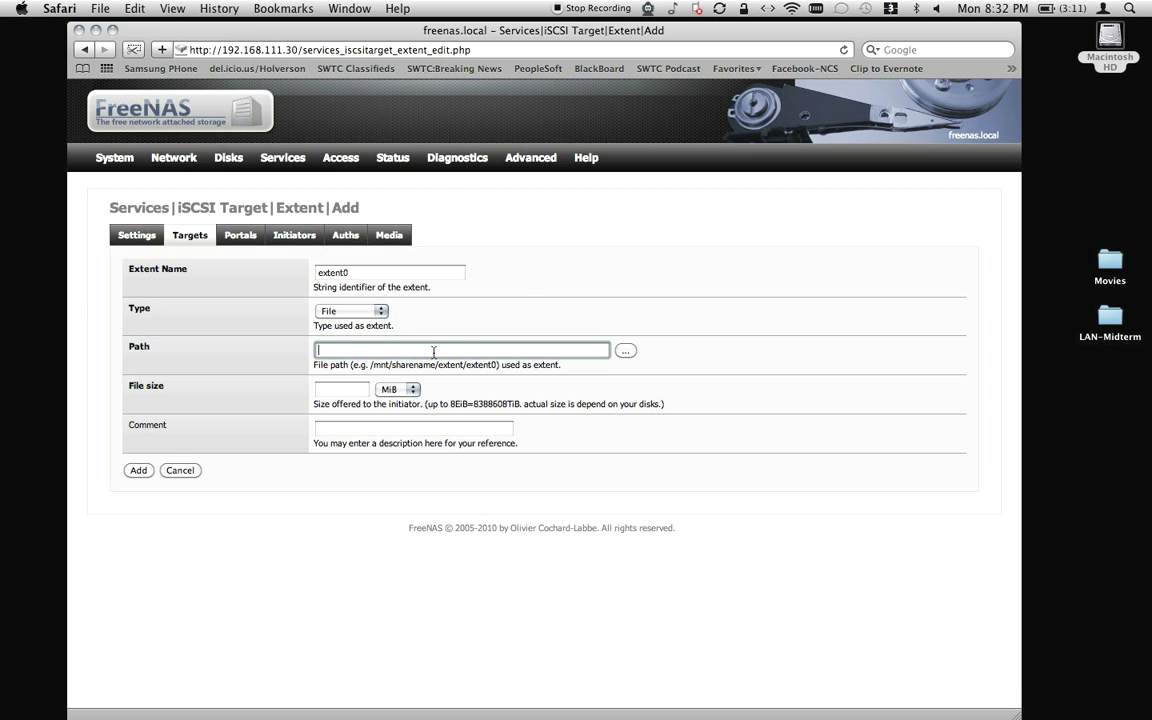
click(626, 351)
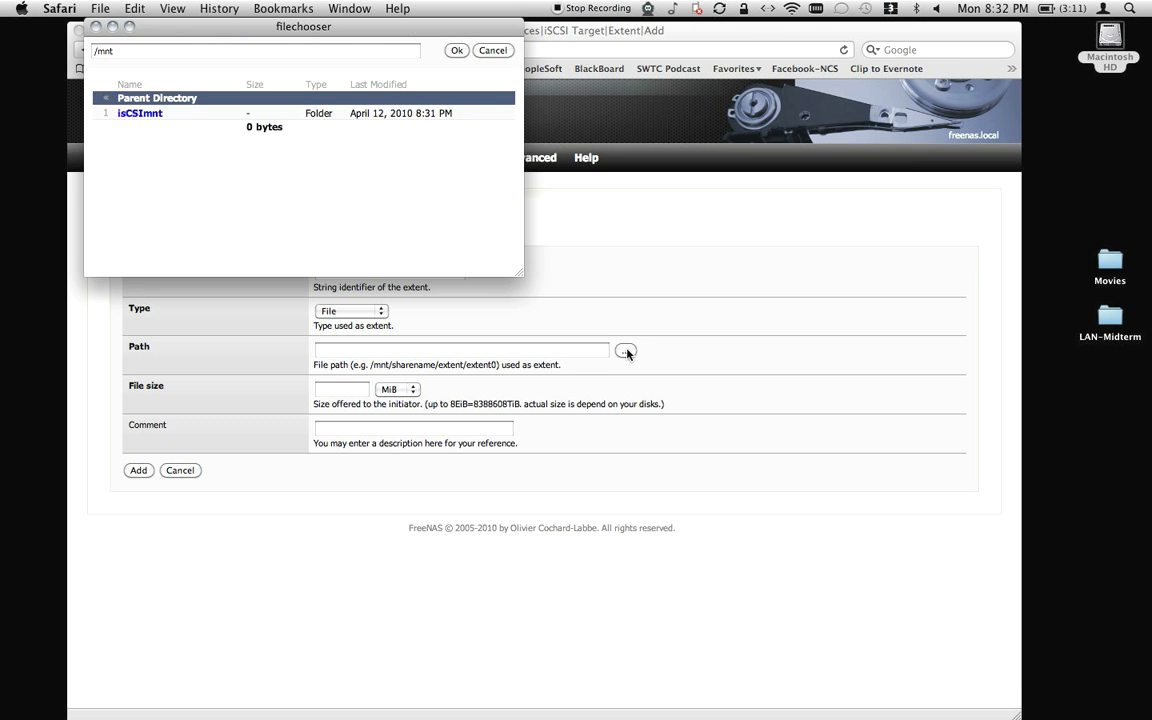
click(131, 116)
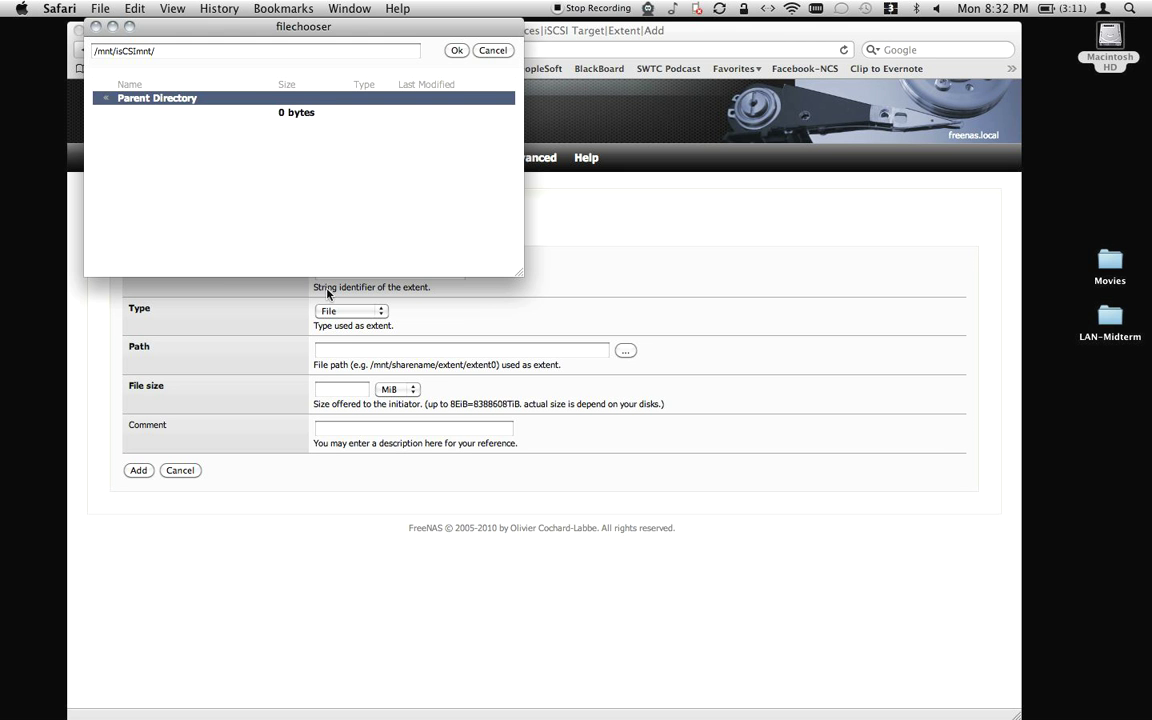
click(457, 51)
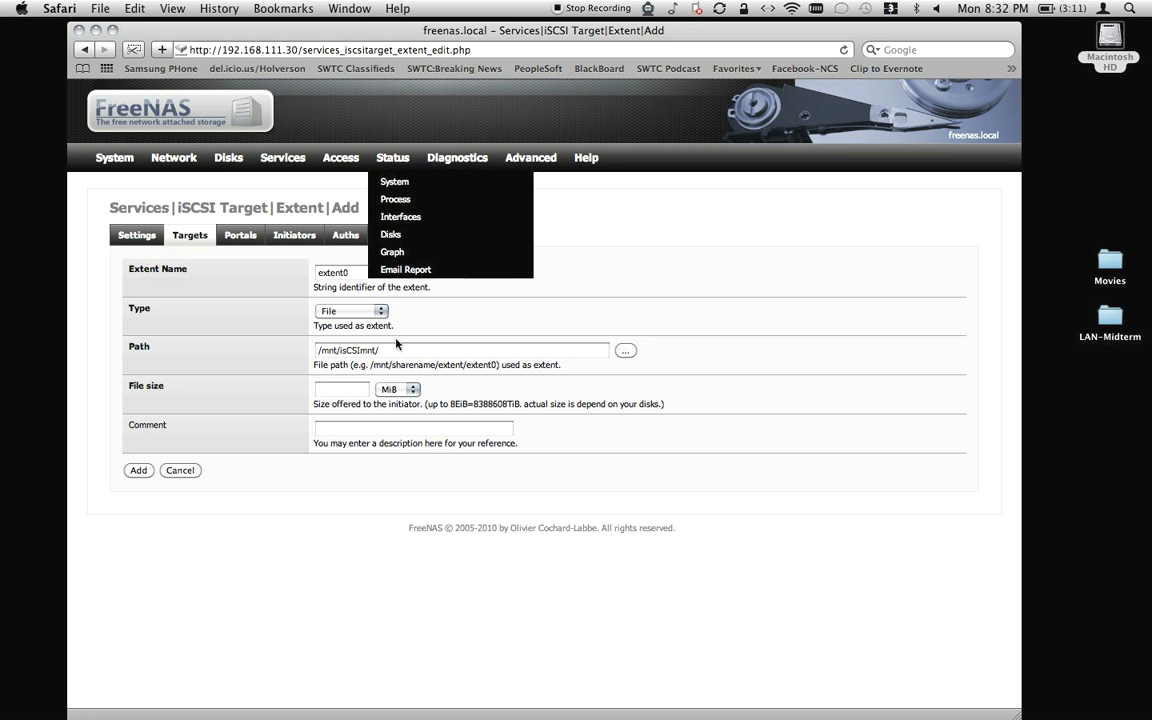
Keep the extent's type as File and complete its path to /mnt/isCSImnt/iscsi.file.
click(352, 312)
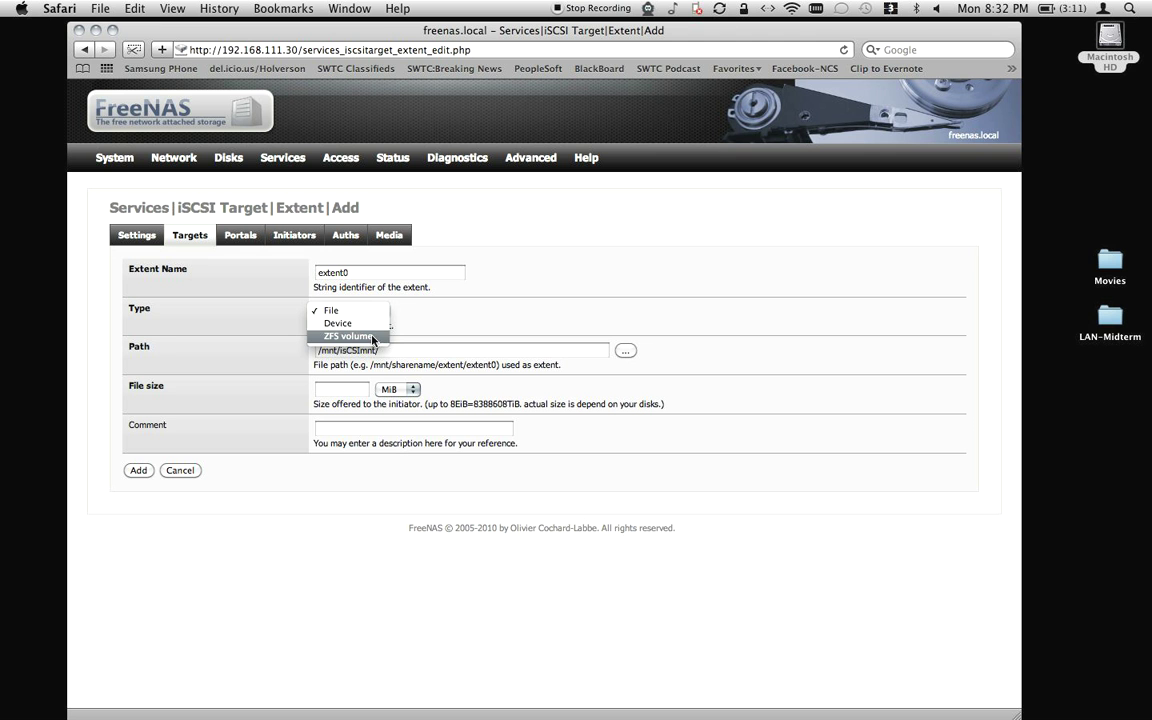
click(330, 311)
click(416, 350)
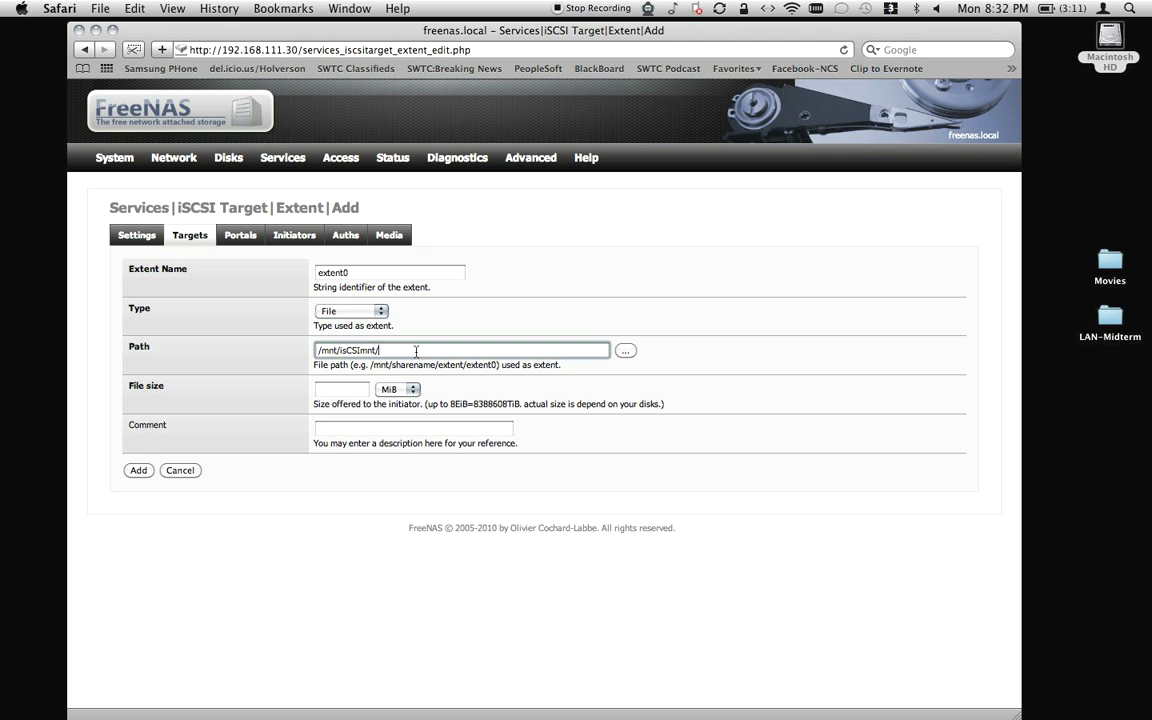
text(is)
key(Right)
Set the extent's file size to 7 GiB, add the extent and apply the changes.
click(350, 389)
text(7)
click(386, 389)
click(368, 403)
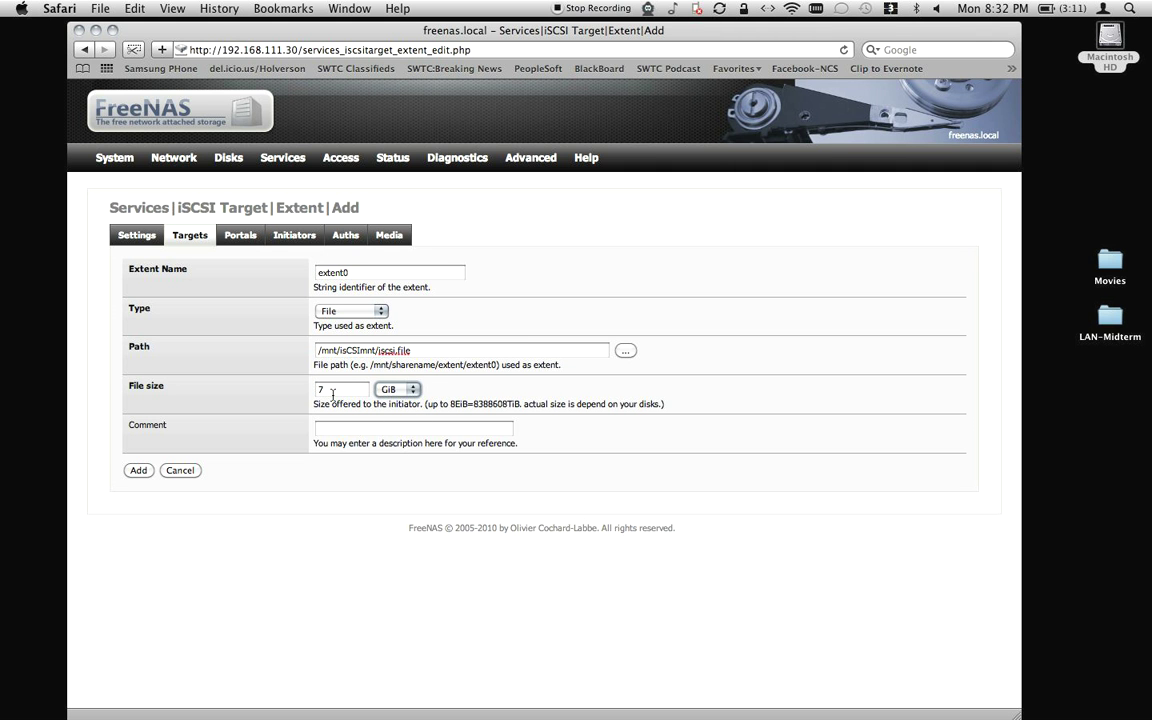
click(333, 392)
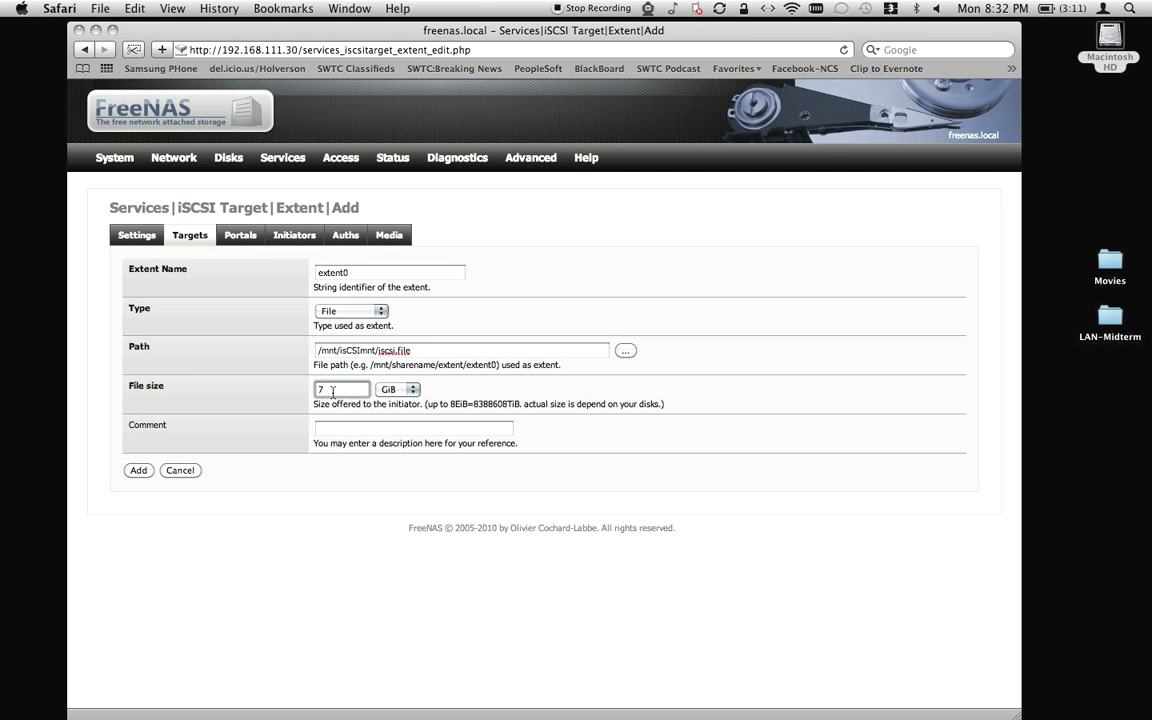
click(138, 471)
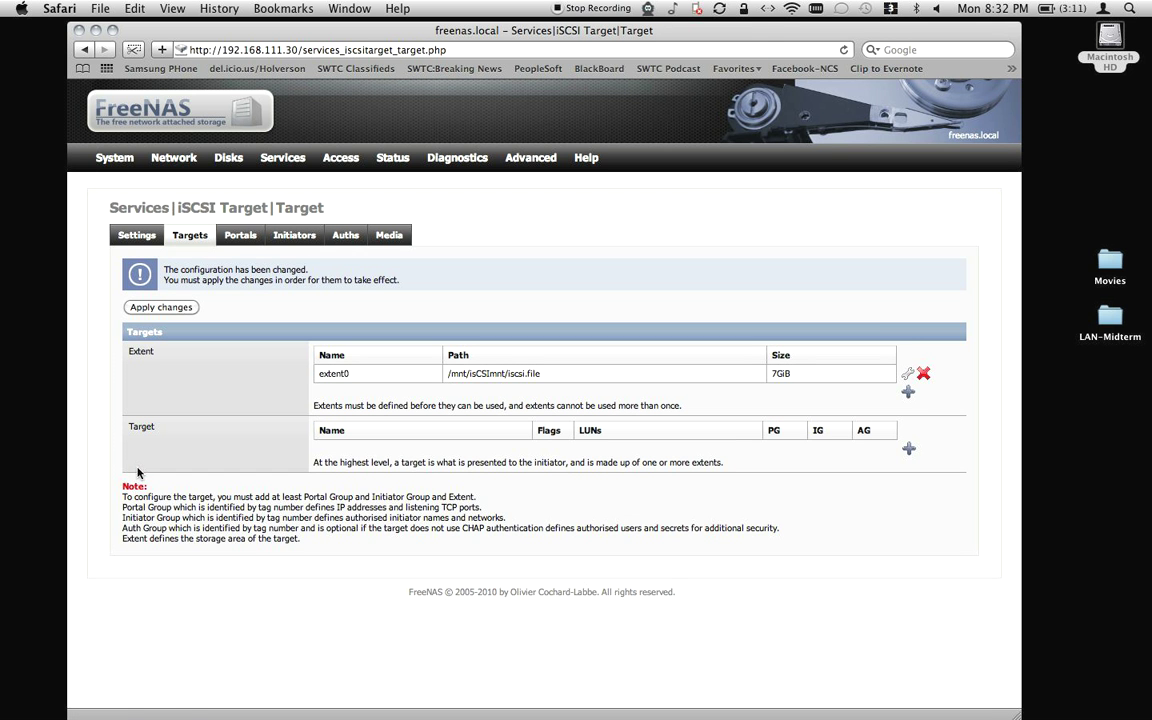
click(150, 305)
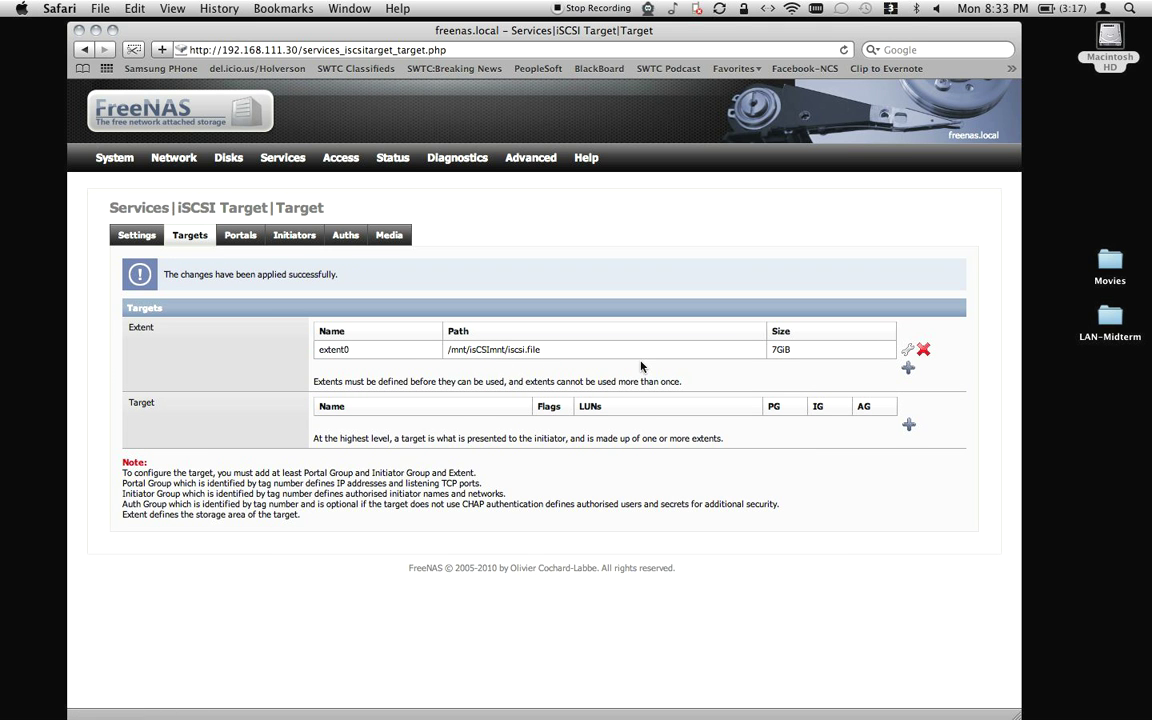
Switch to the FreeNAS console in Screen Sharing, open the shell with option 6 and change to the directory /mnt/isCSImnt/.
drag(542, 349, 447, 349)
click(1065, 706)
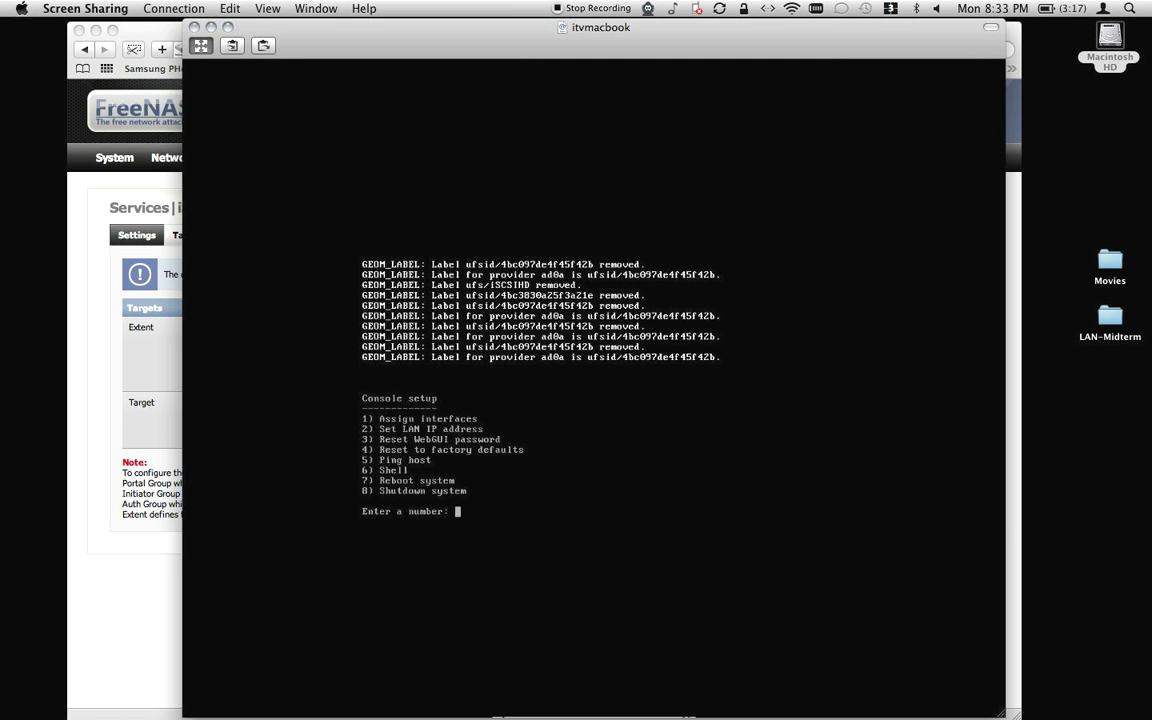
text(6)
key(Return)
text(cd /mnt/)
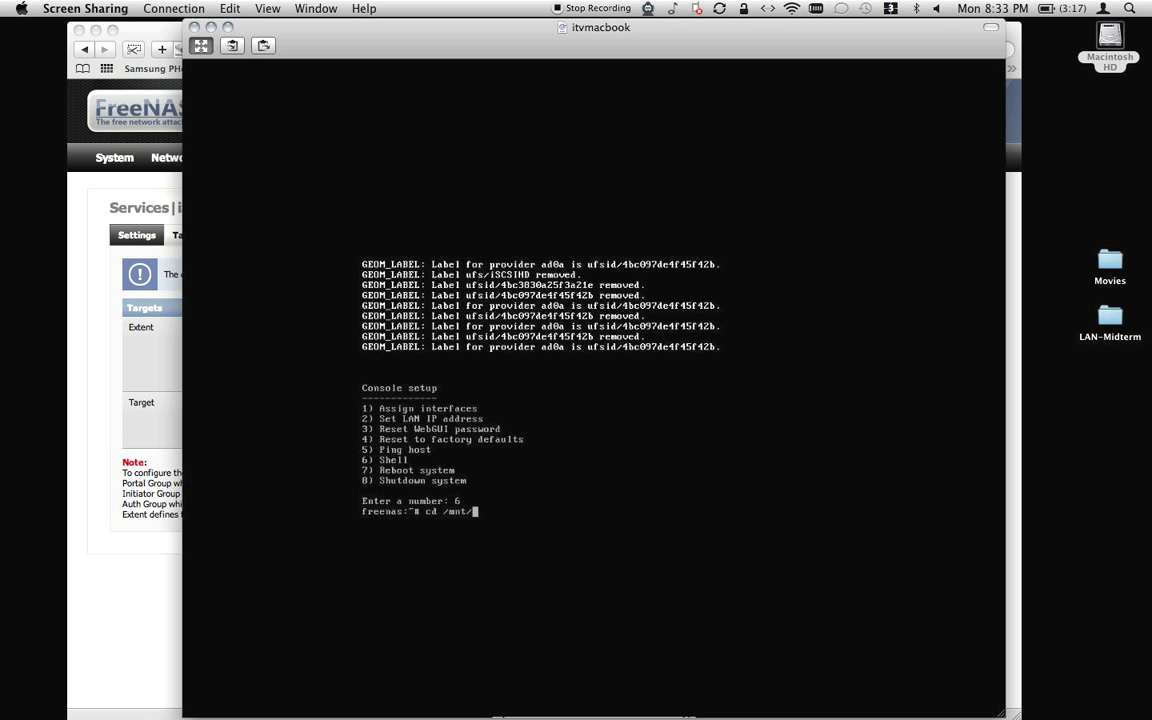
text(is)
key(Tab)
key(Return)
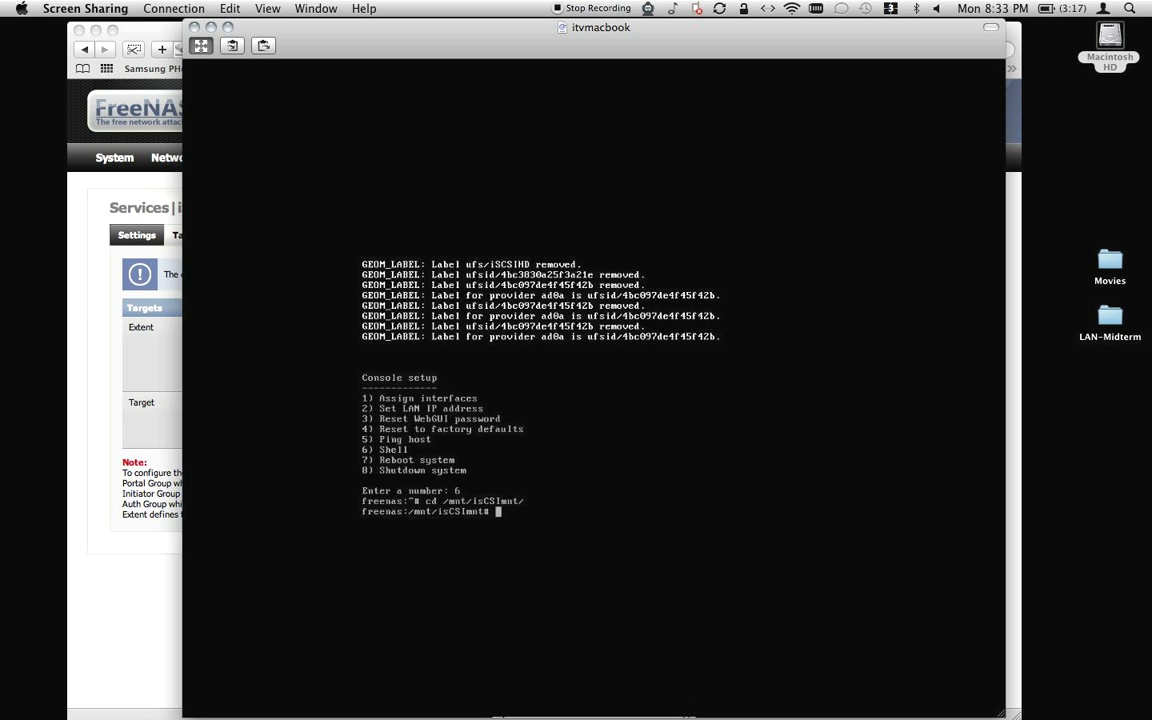
Create the empty file iscsi.file with touch, listing the directory with ls -l before and after, and close the console window.
text(ls)
text(-l)
key(Return)
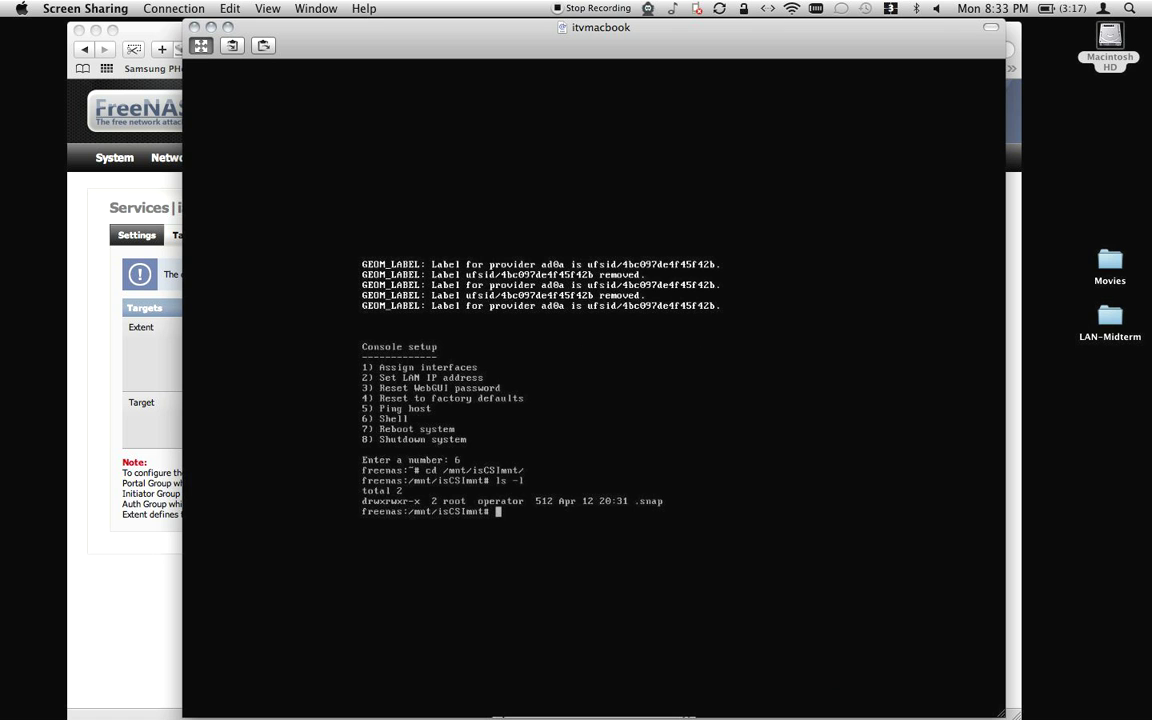
text(touch iscsi.file)
key(Return)
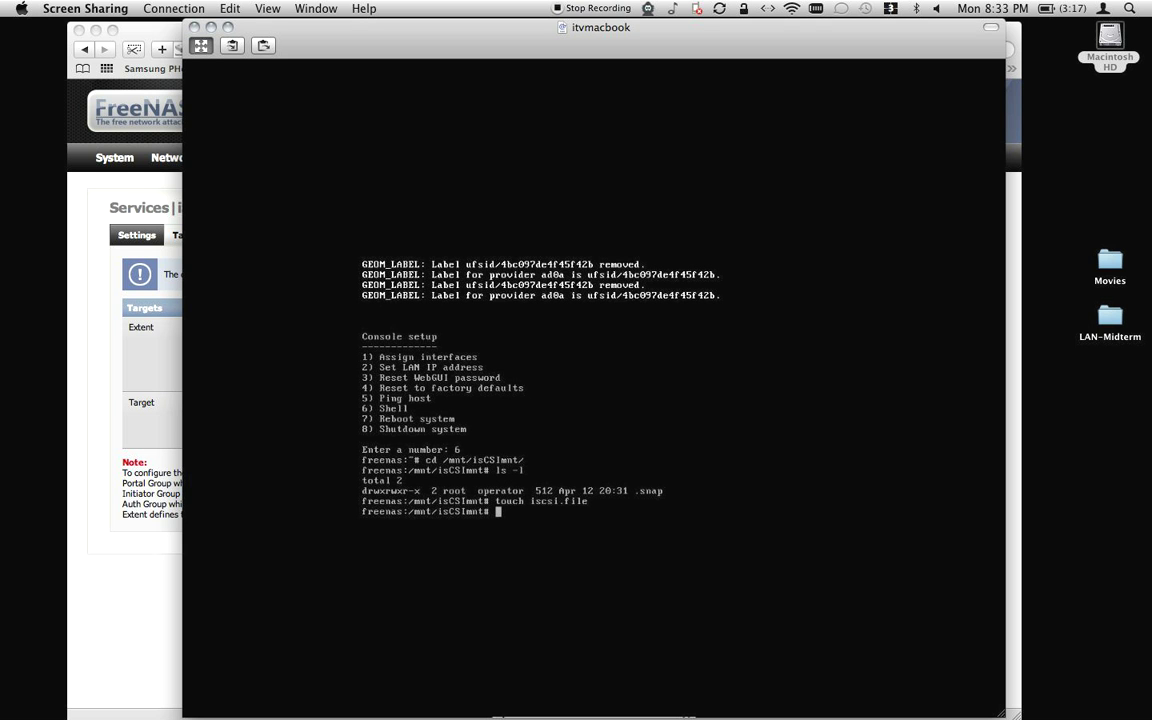
text(ls -l)
key(Return)
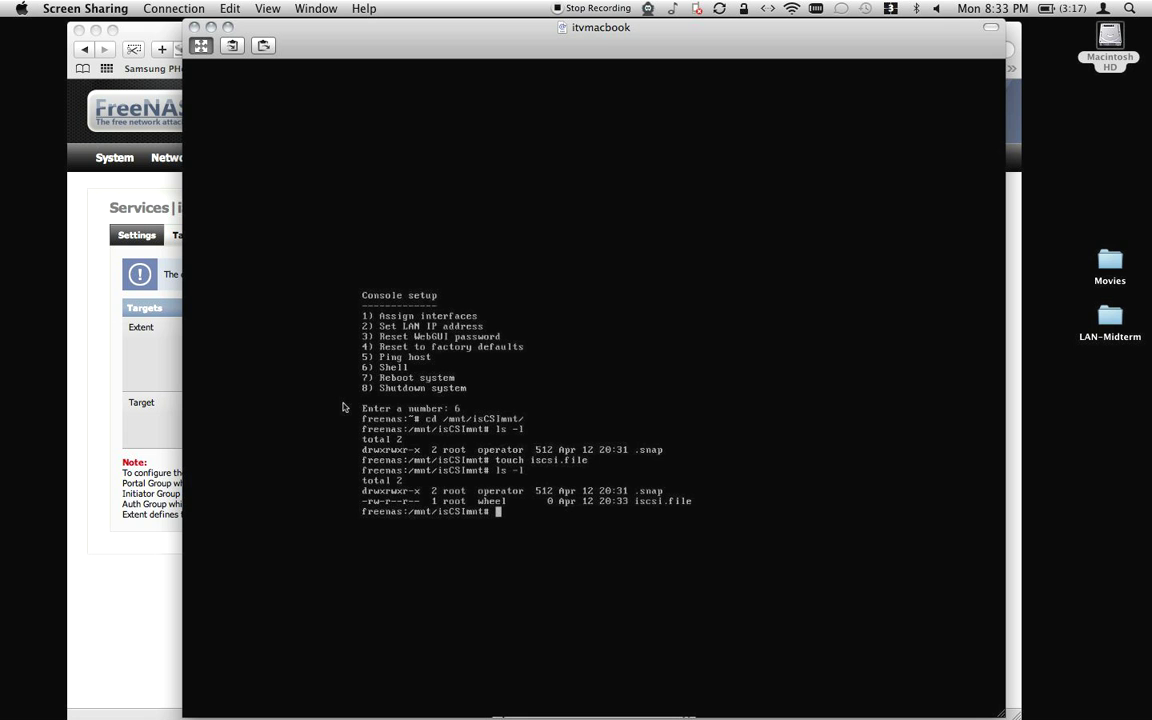
click(195, 27)
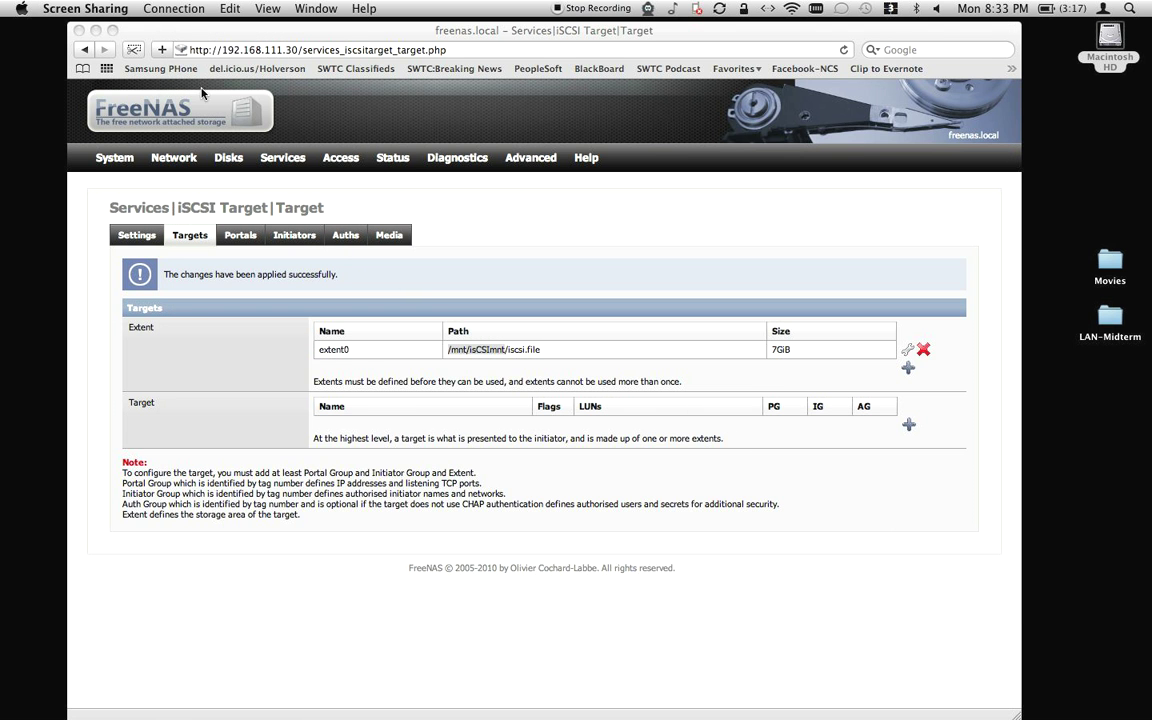
Return to Safari, add a portal group with tag number 1 and portal 192.168.111.30:3260, and apply the changes.
click(474, 381)
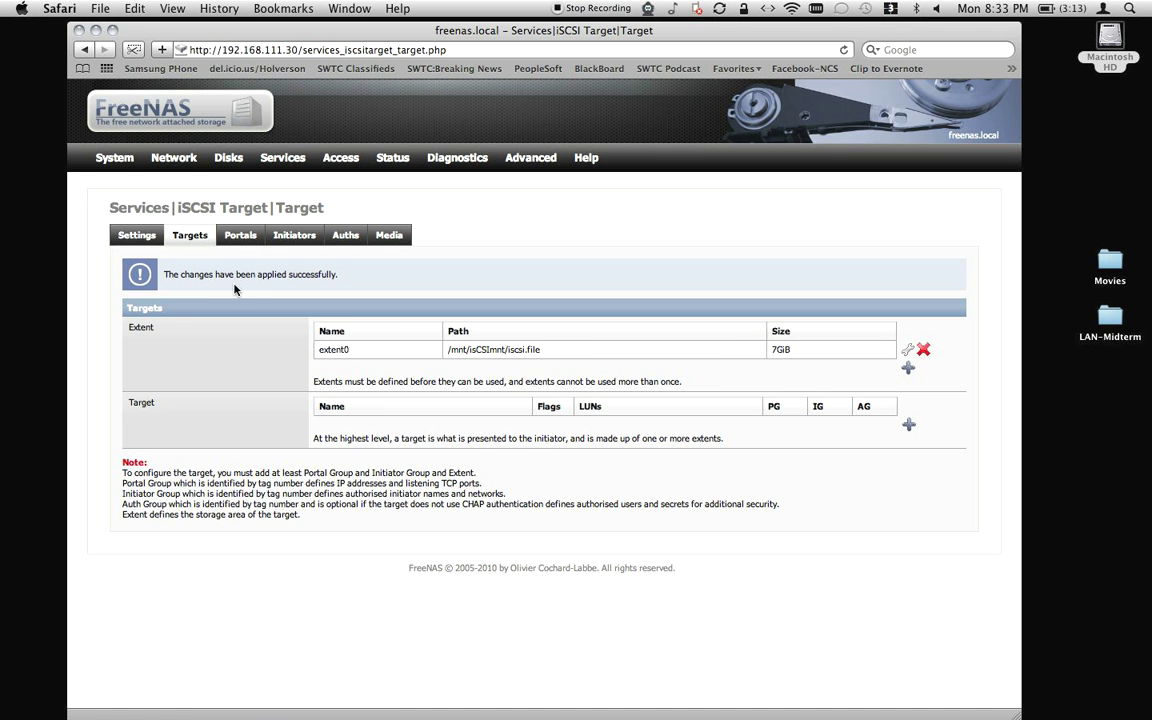
click(240, 235)
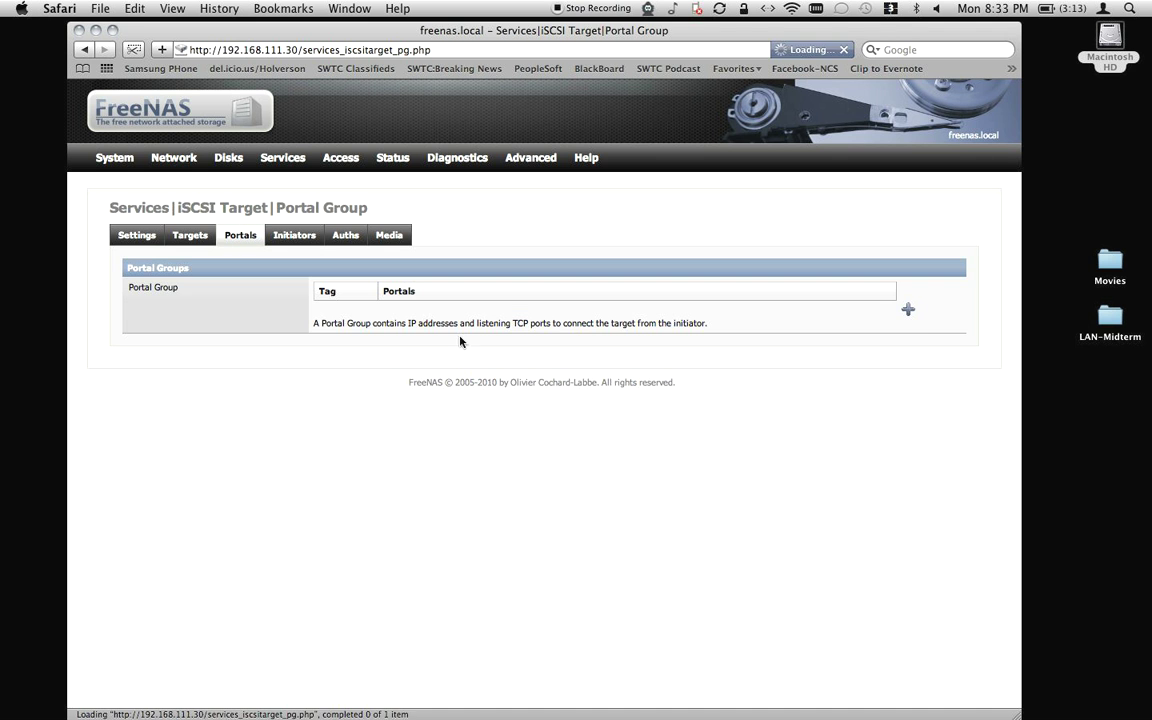
click(908, 309)
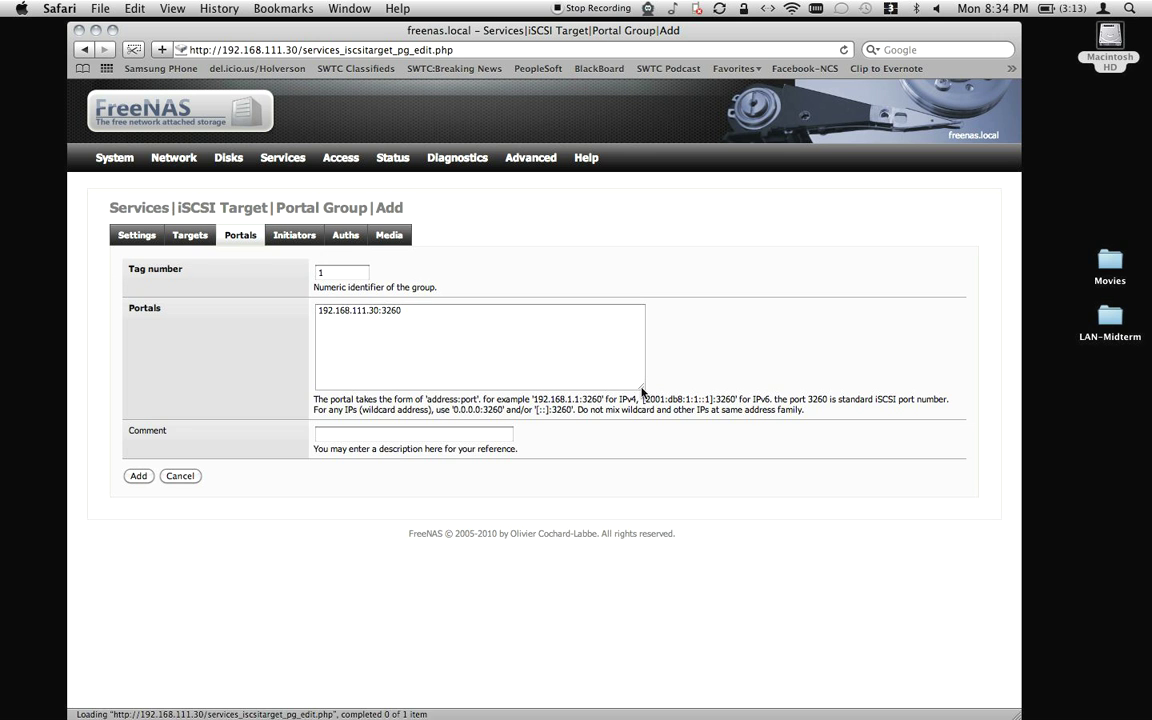
drag(494, 311, 307, 318)
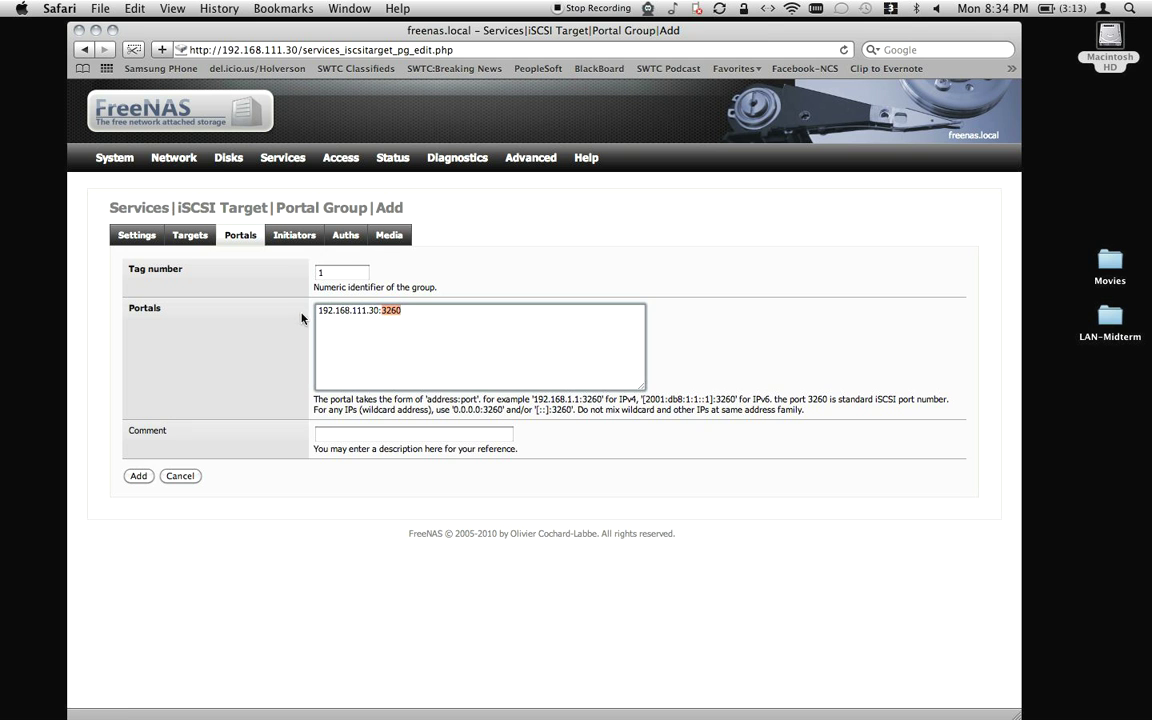
click(140, 476)
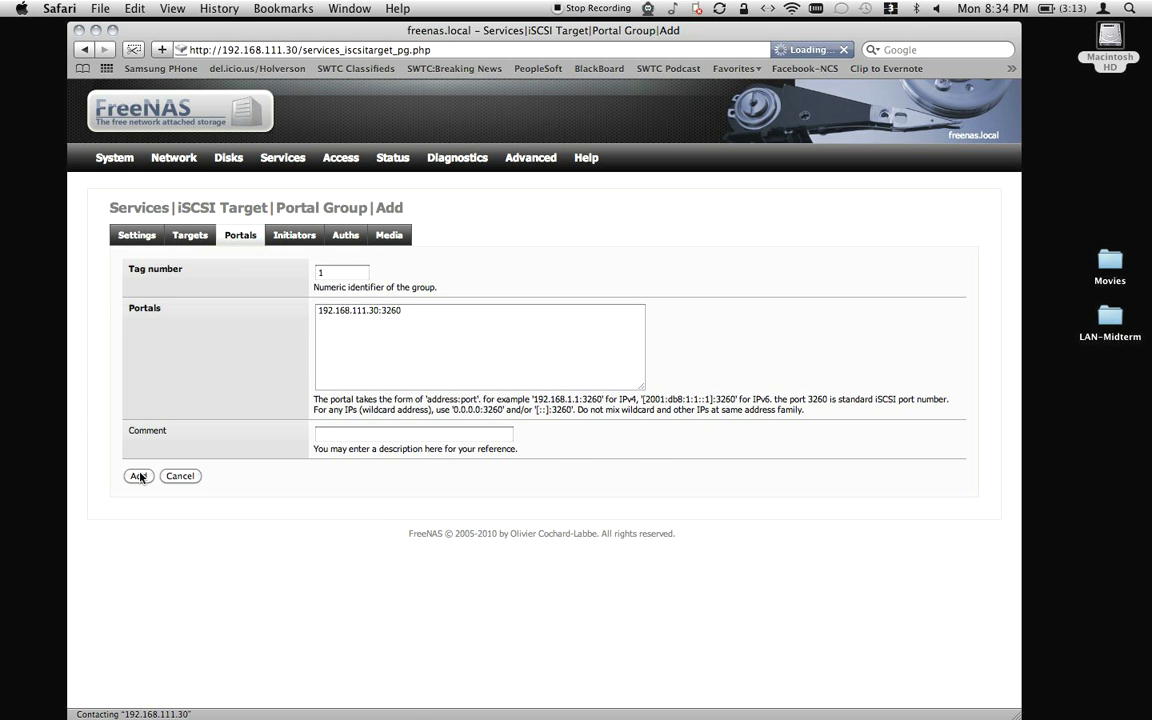
click(162, 309)
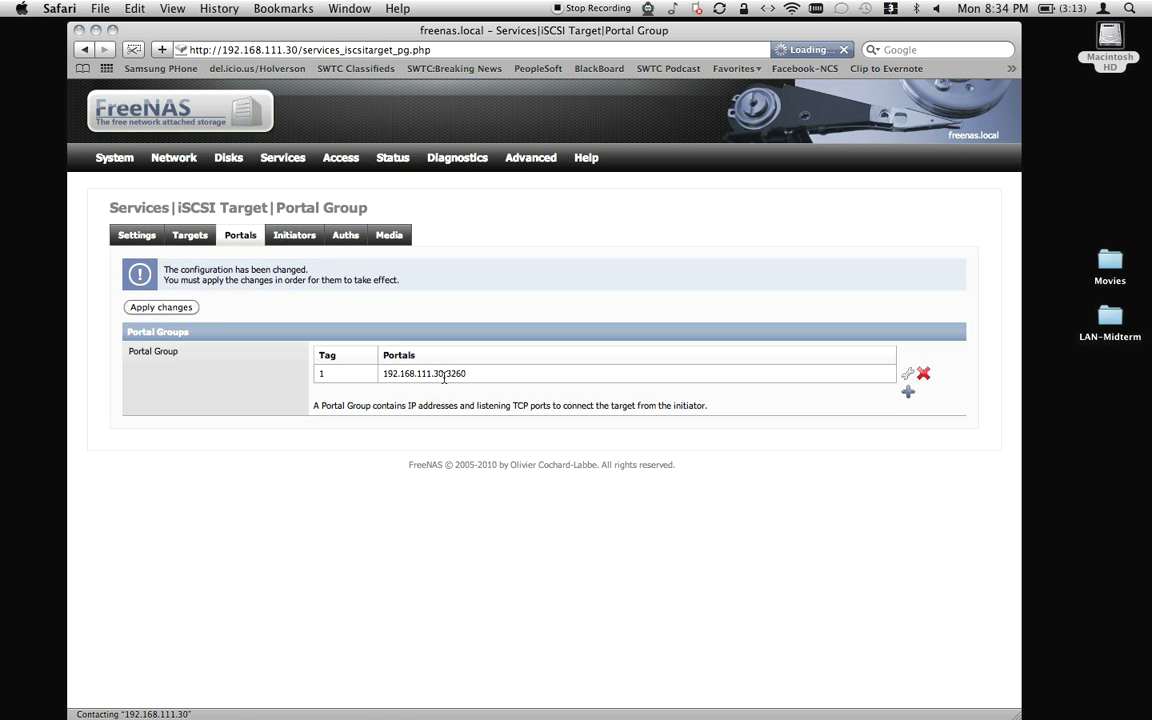
Add an initiator group with tag number 1, initiators ALL and authorised network 192.168.111.0/24, and apply the changes.
click(284, 240)
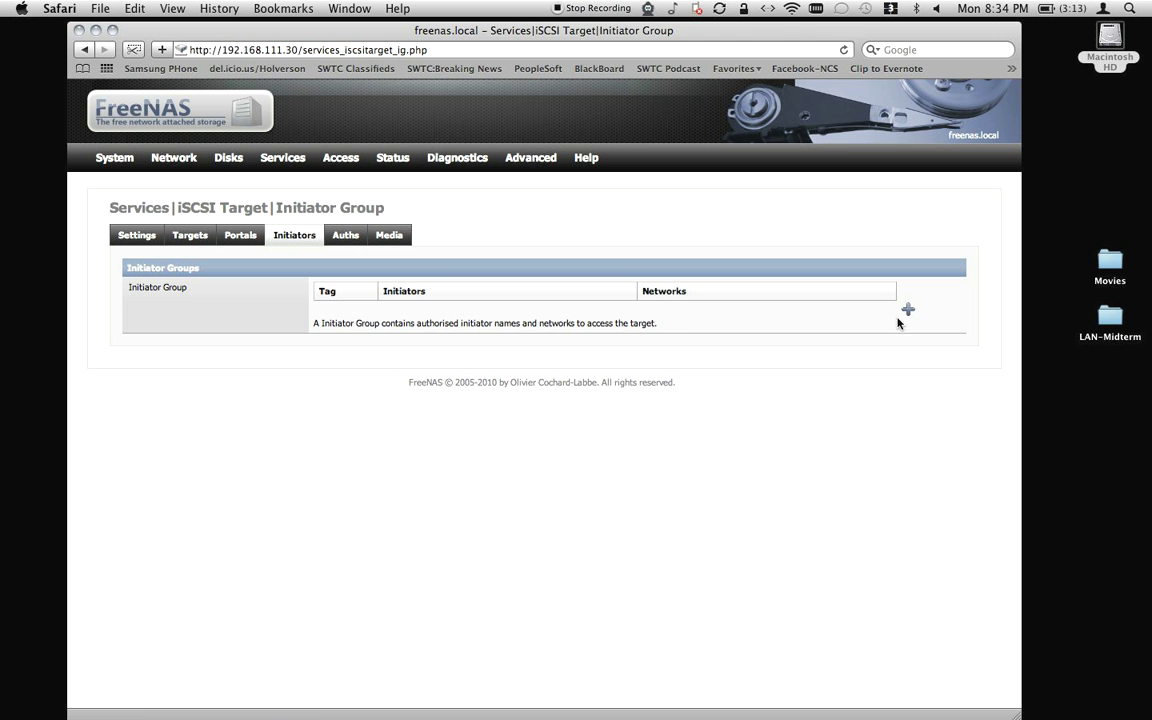
click(907, 310)
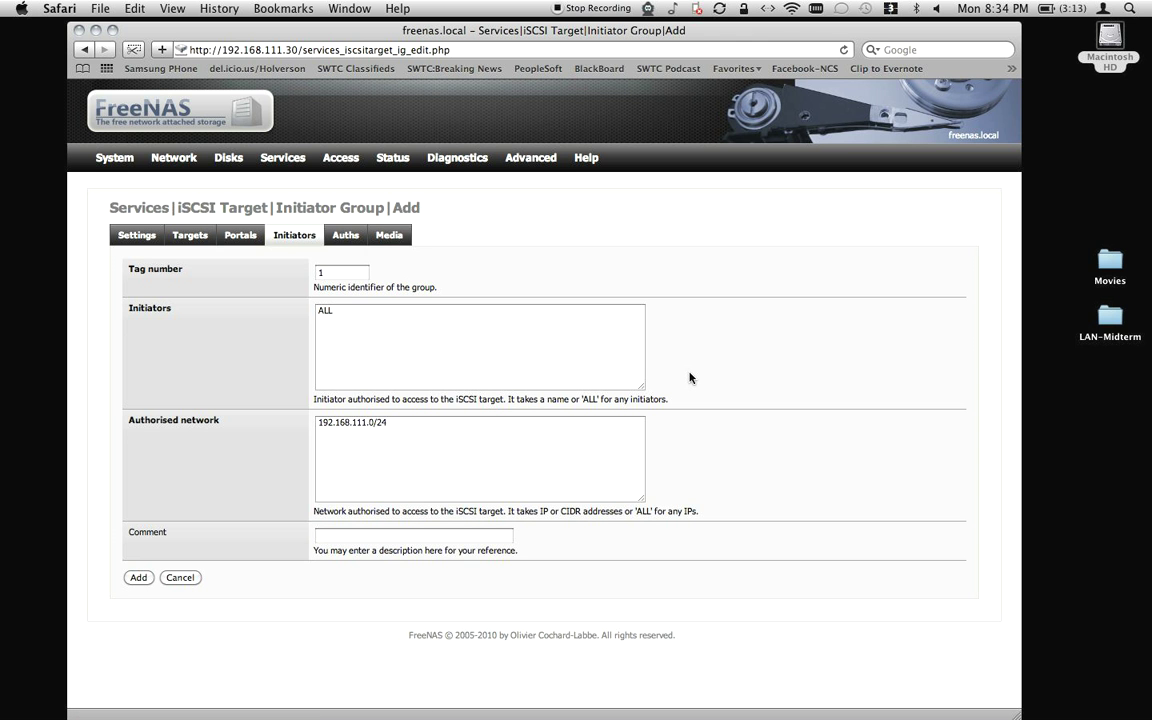
click(357, 309)
double_click(357, 309)
click(357, 309)
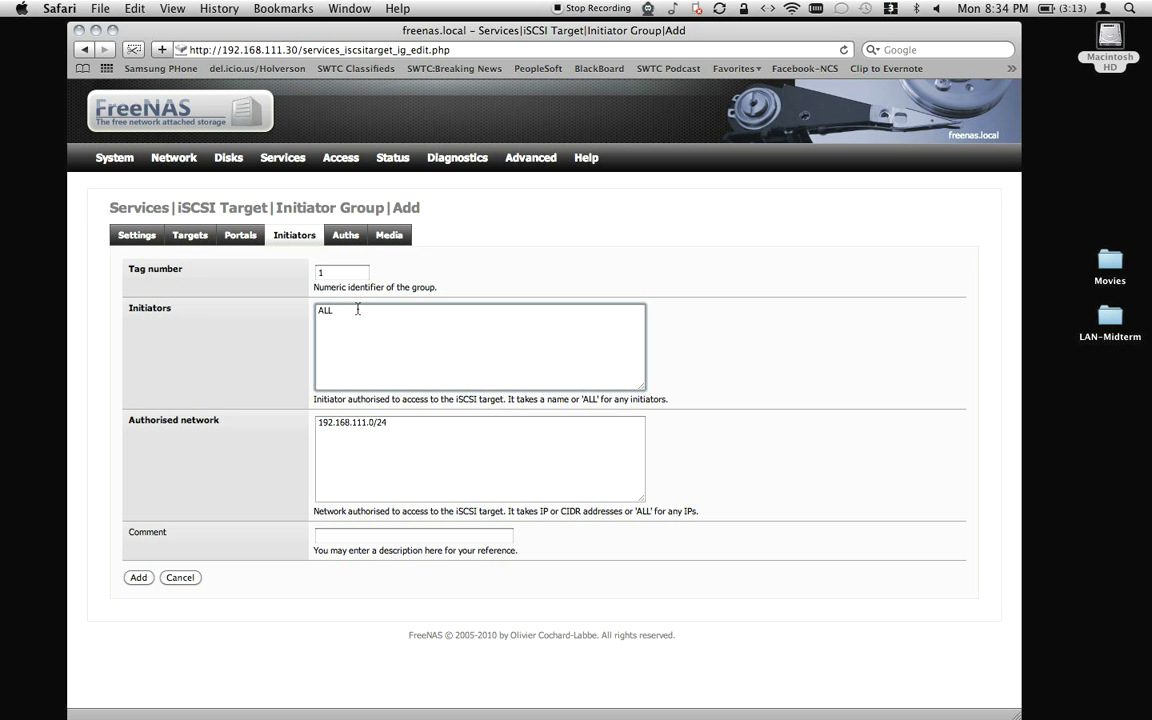
drag(357, 309, 314, 309)
click(375, 423)
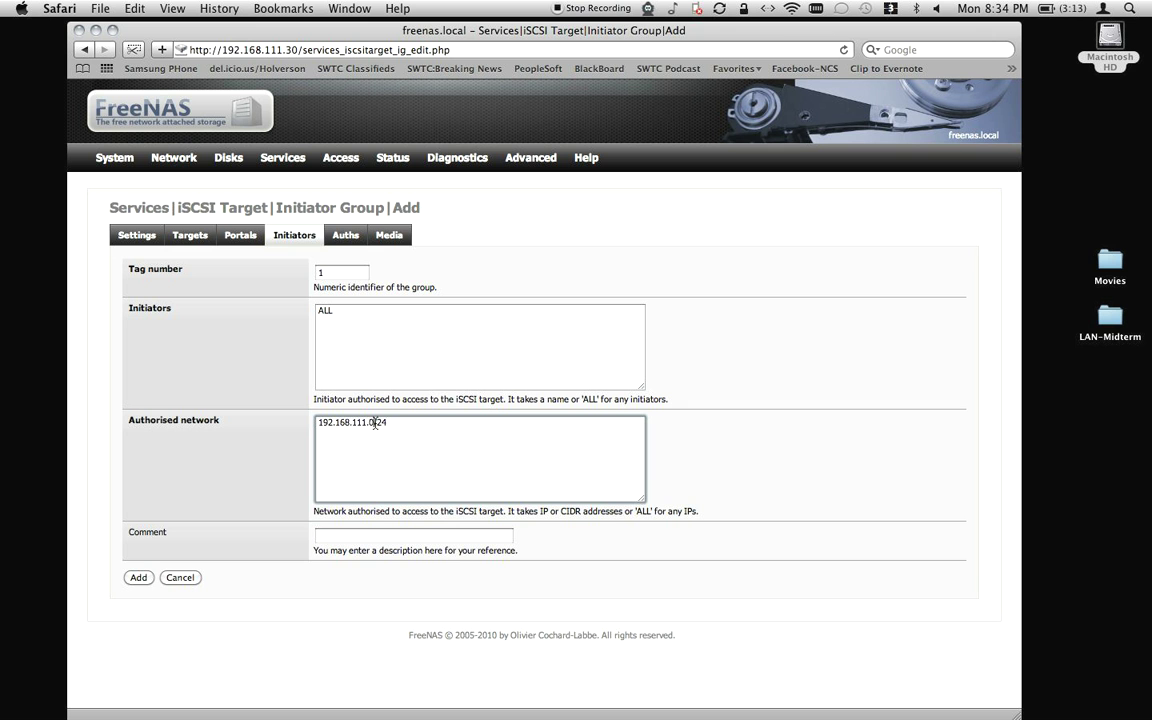
drag(362, 424, 318, 424)
click(139, 578)
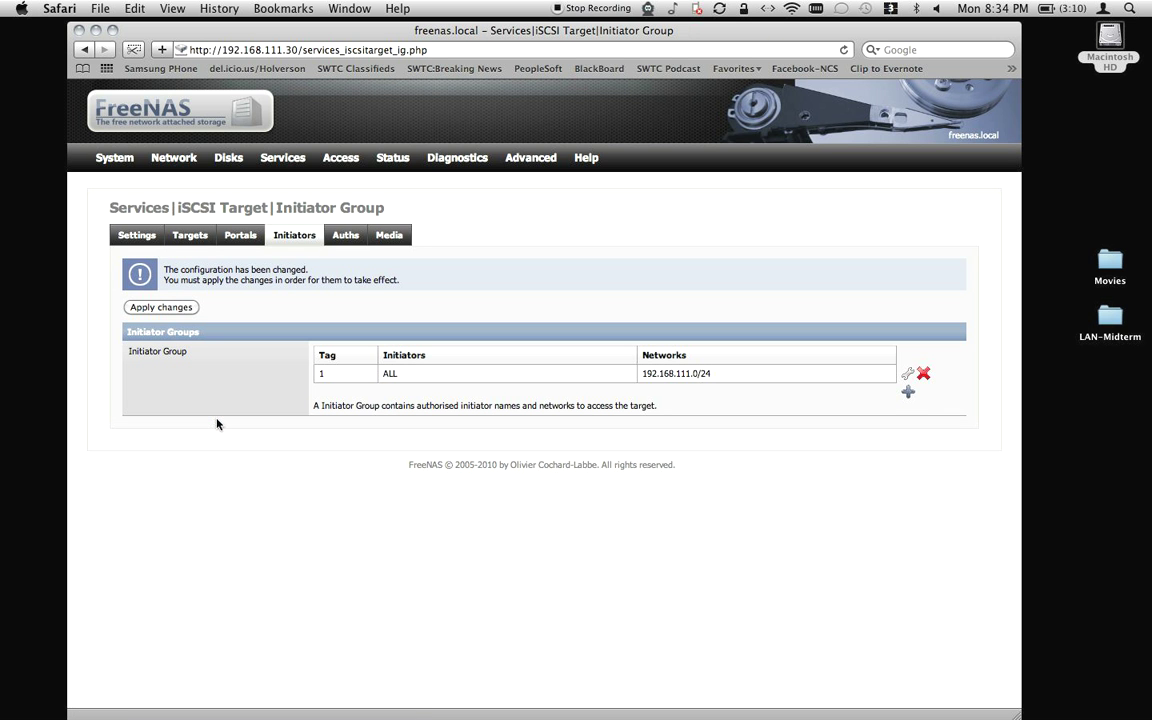
click(166, 309)
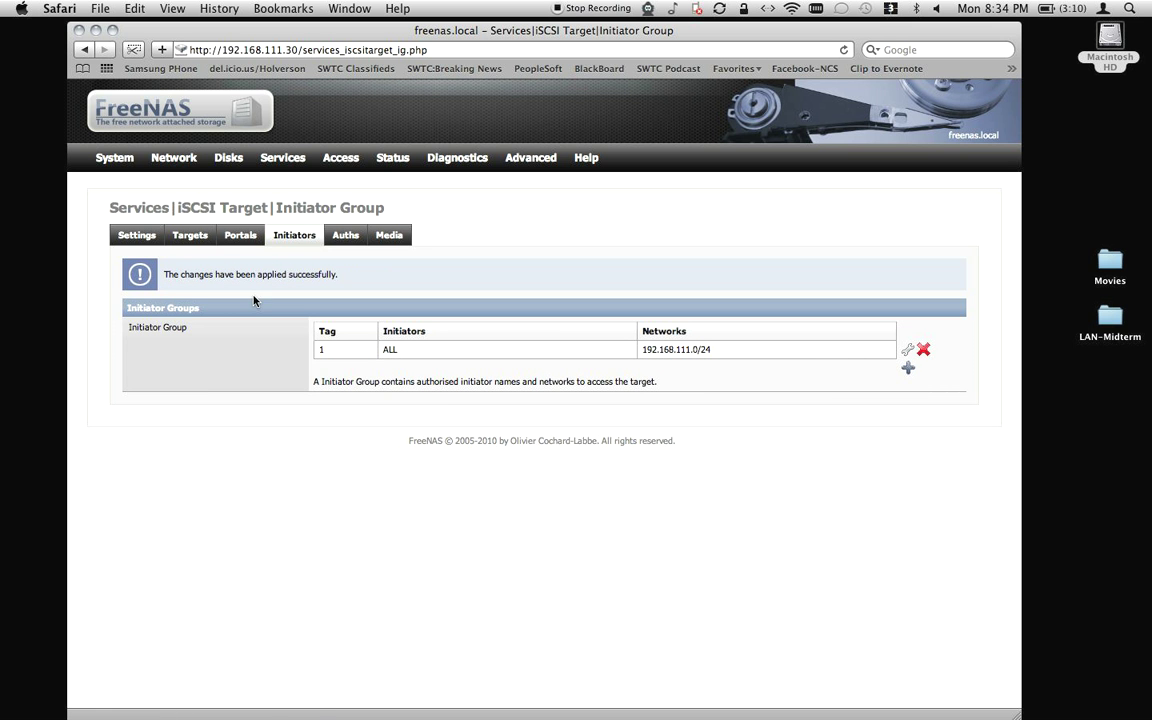
Add an iSCSI target disk0 with read/write access, portal and initiator groups Tag1 and extent0 as LUN0 storage, and apply the changes.
click(189, 235)
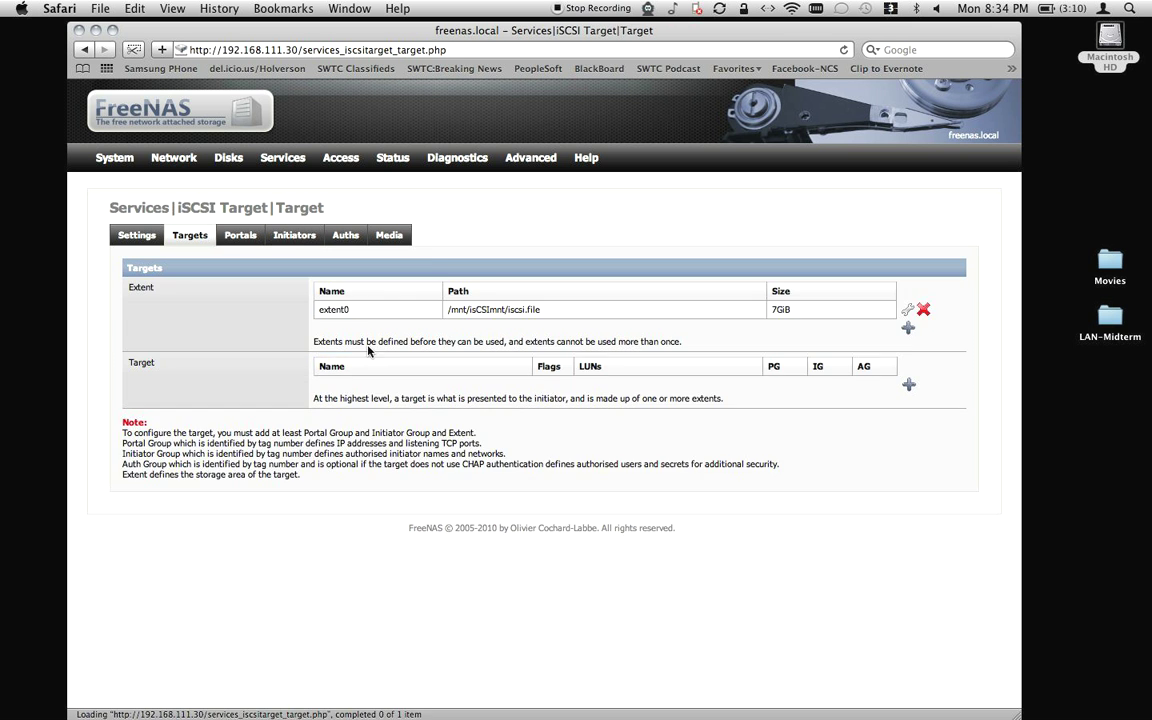
click(908, 386)
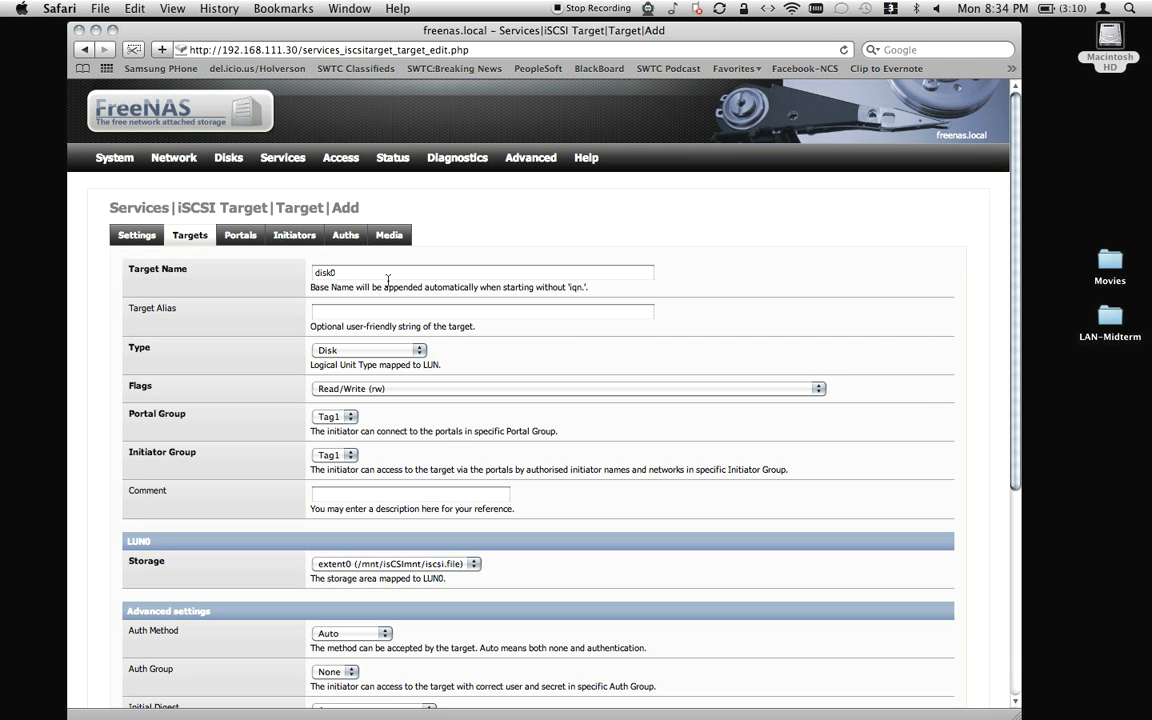
click(383, 276)
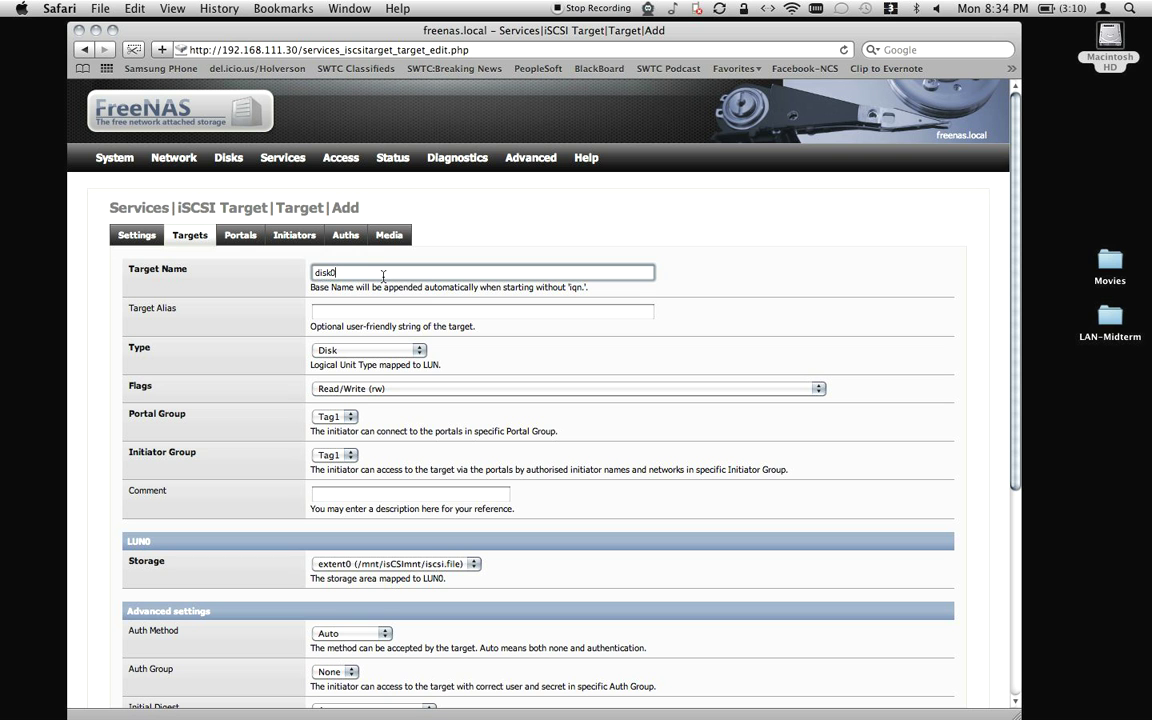
click(356, 312)
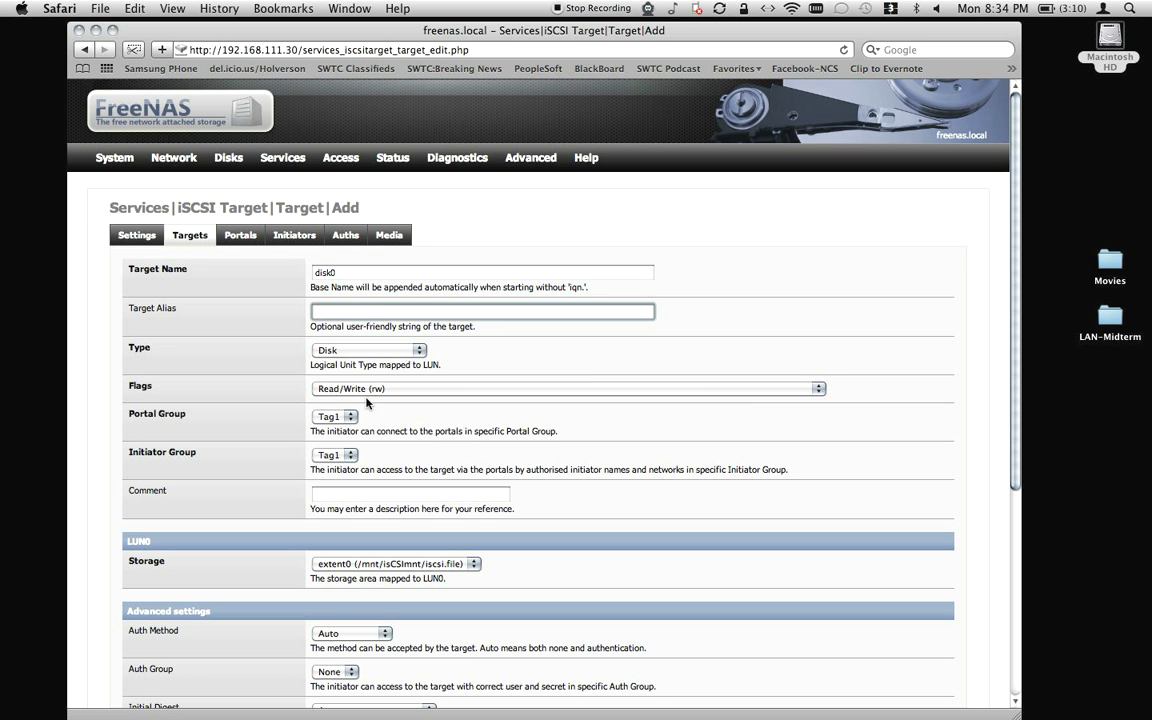
click(409, 569)
click(409, 566)
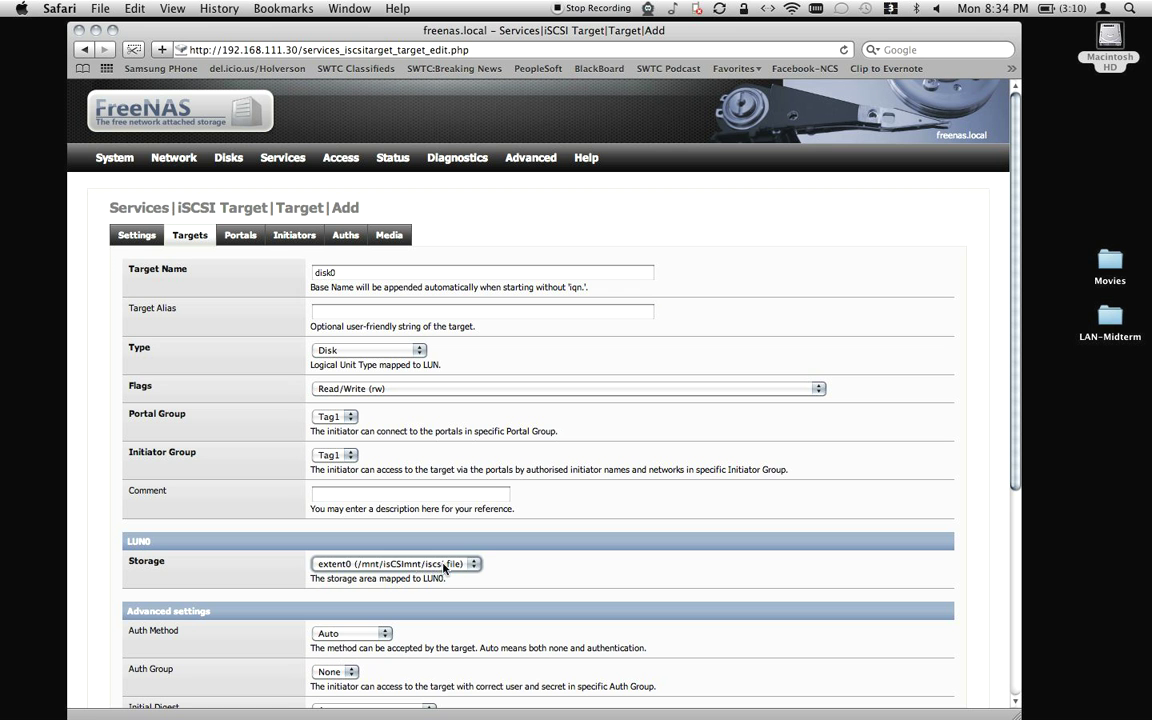
scroll(500, 509, down, 5)
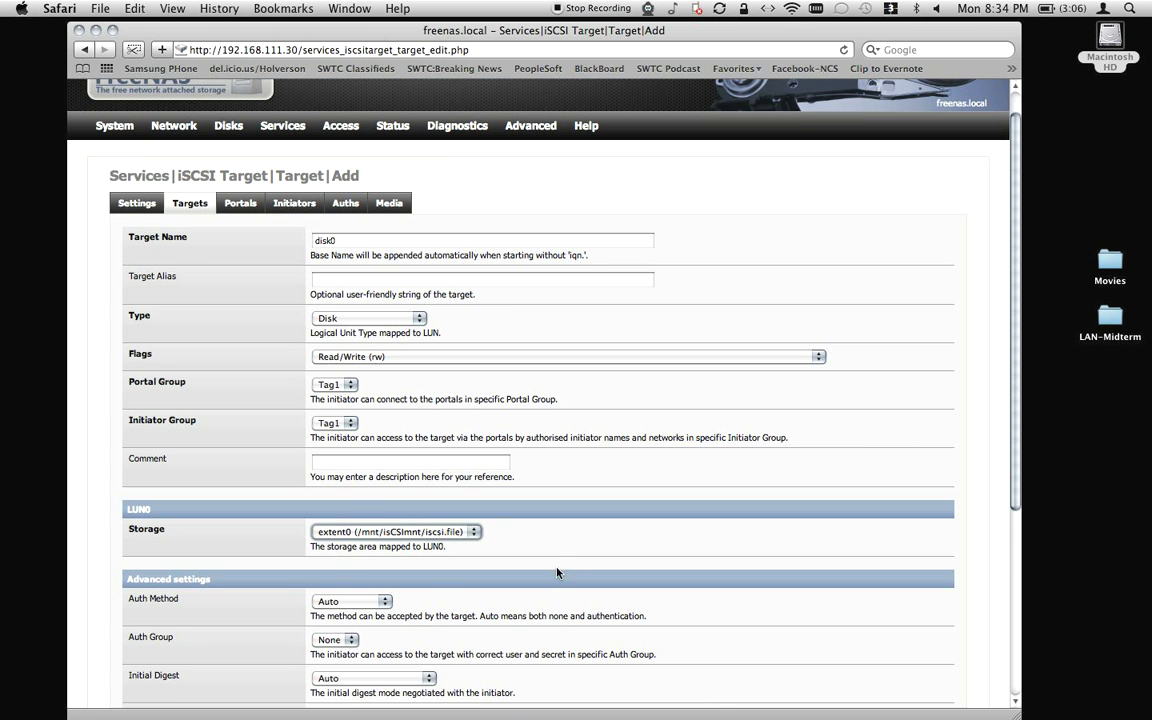
scroll(500, 509, down, 3)
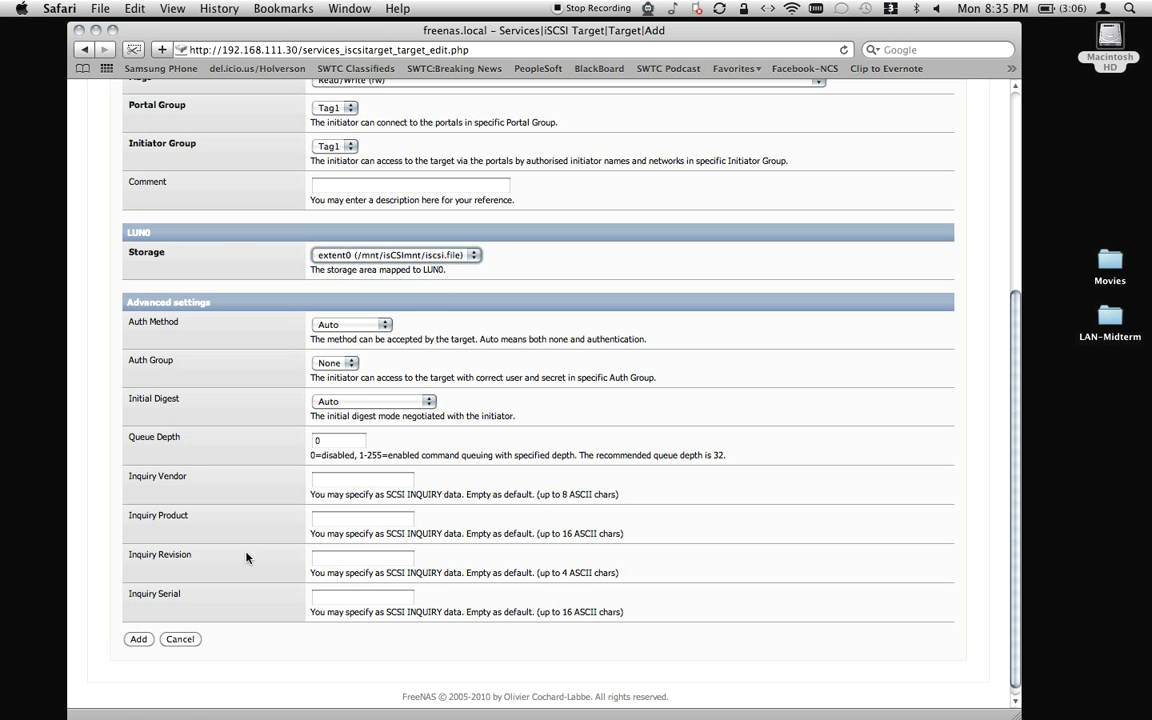
click(139, 640)
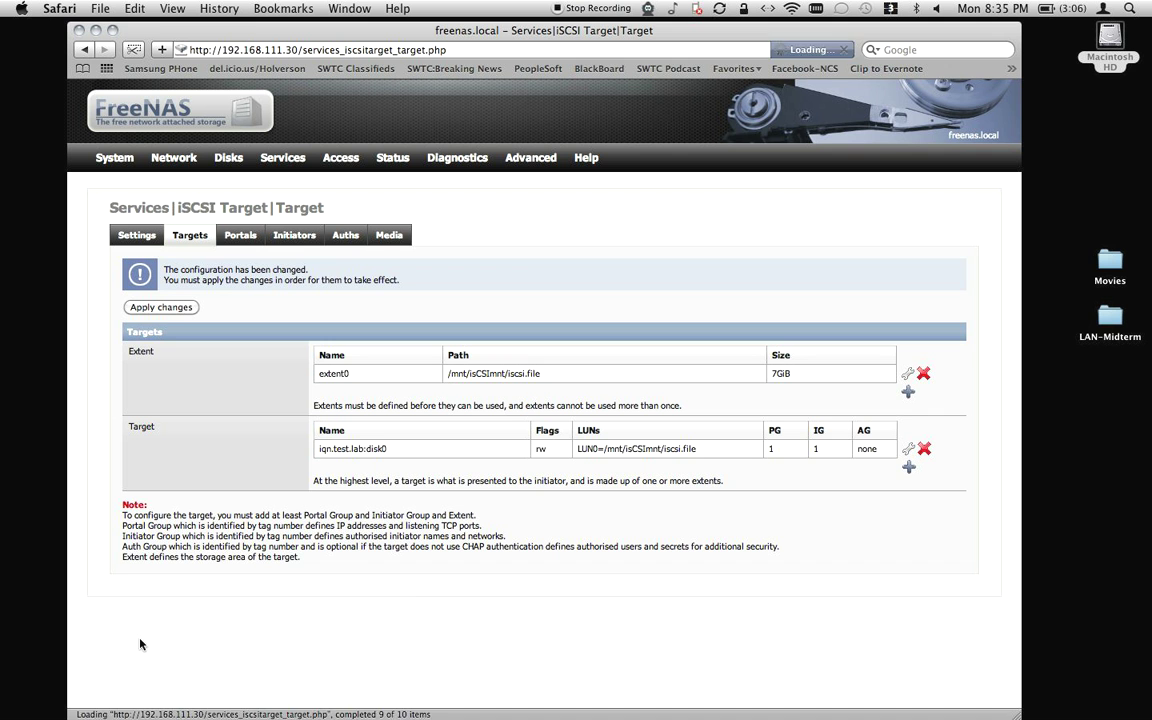
click(166, 307)
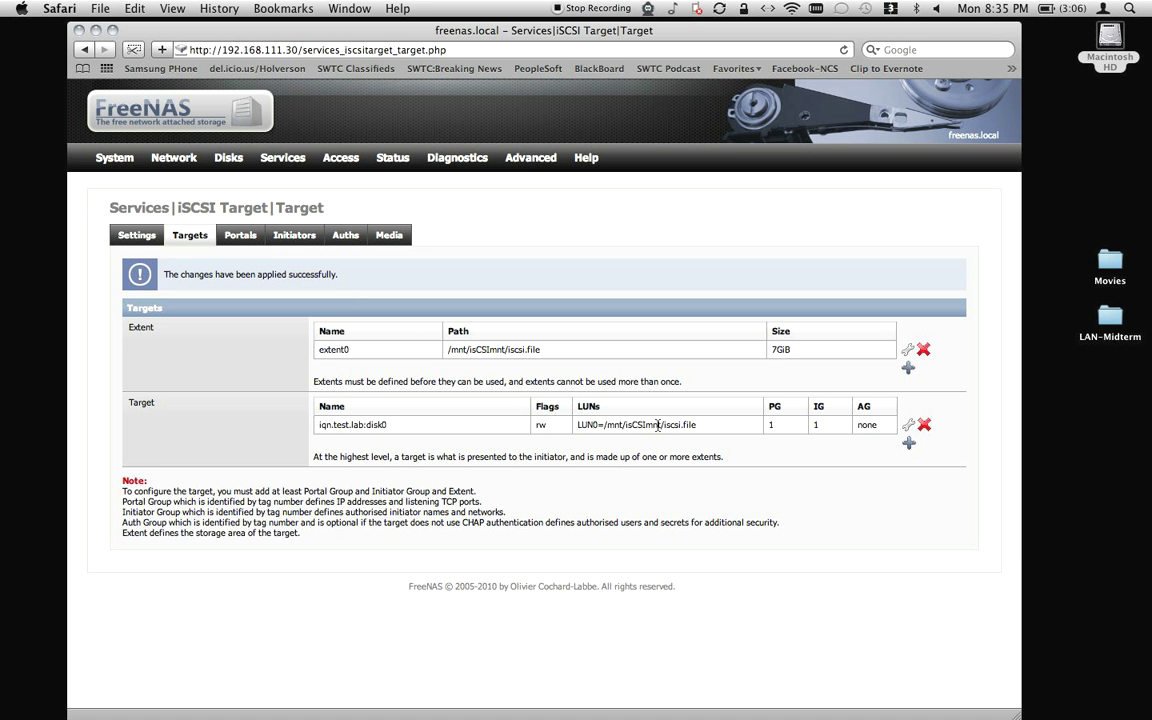
Switch to the FreeNAS console in Screen Sharing, list the directory with ls -l to check the size of iscsi.file, and close the console window.
double_click(686, 426)
drag(686, 428, 663, 427)
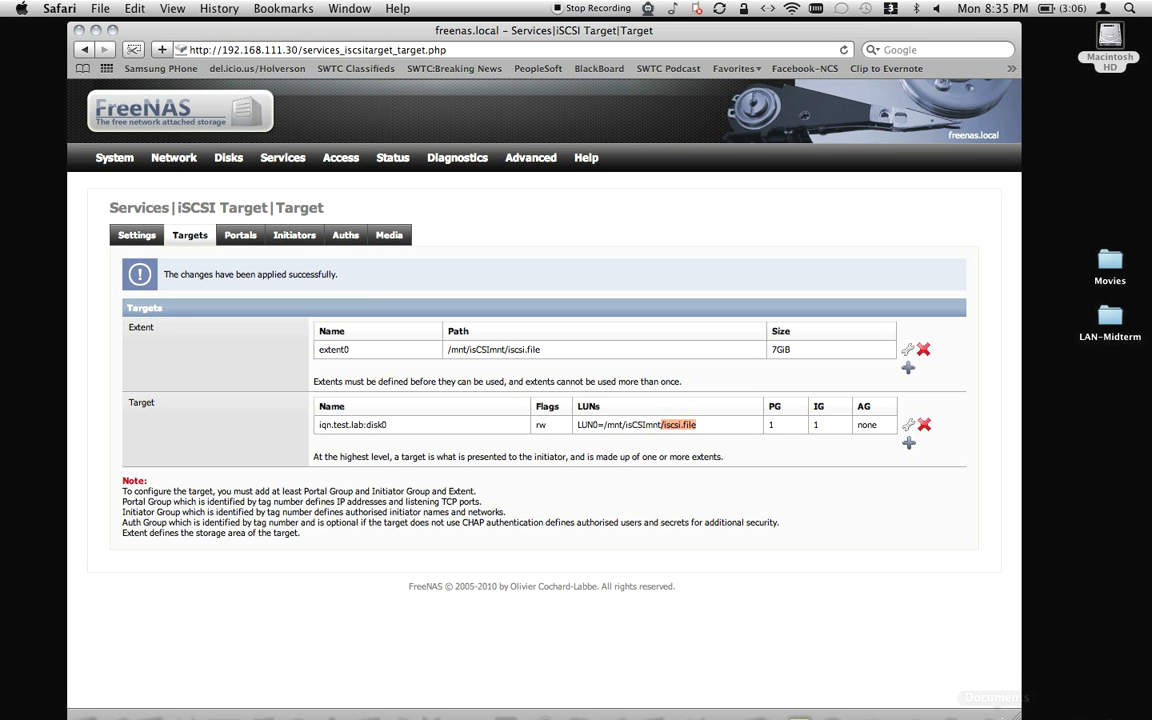
click(1078, 689)
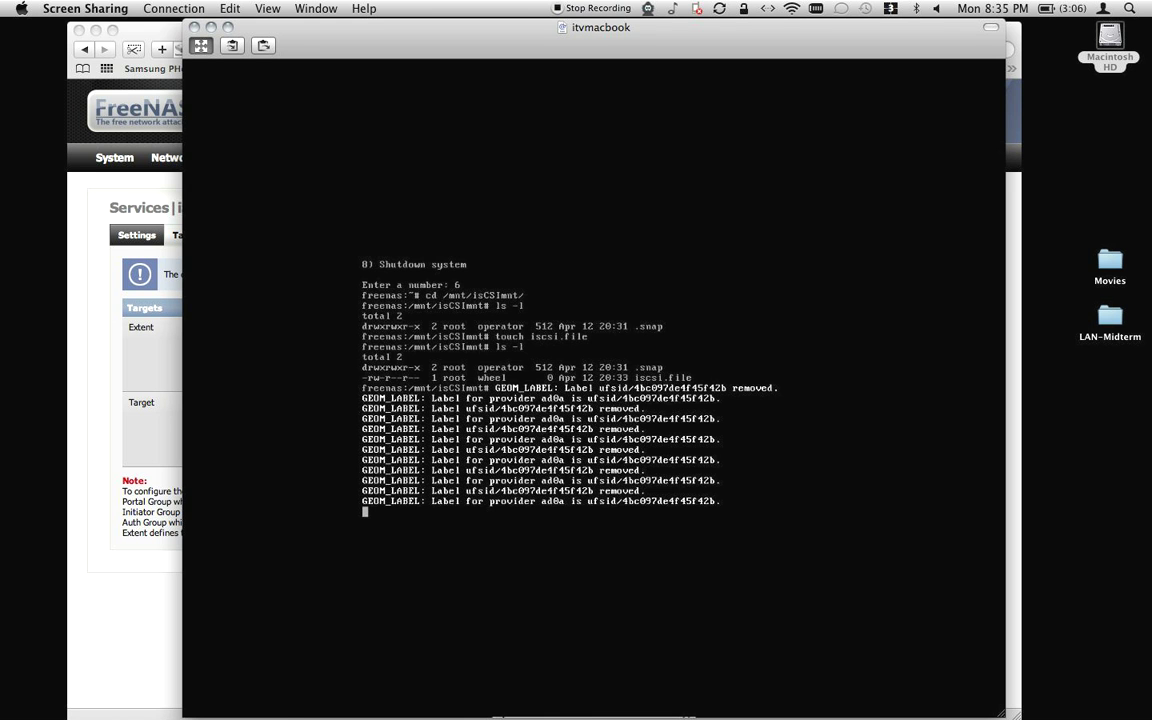
key(Return)
text(ls -l)
key(Return)
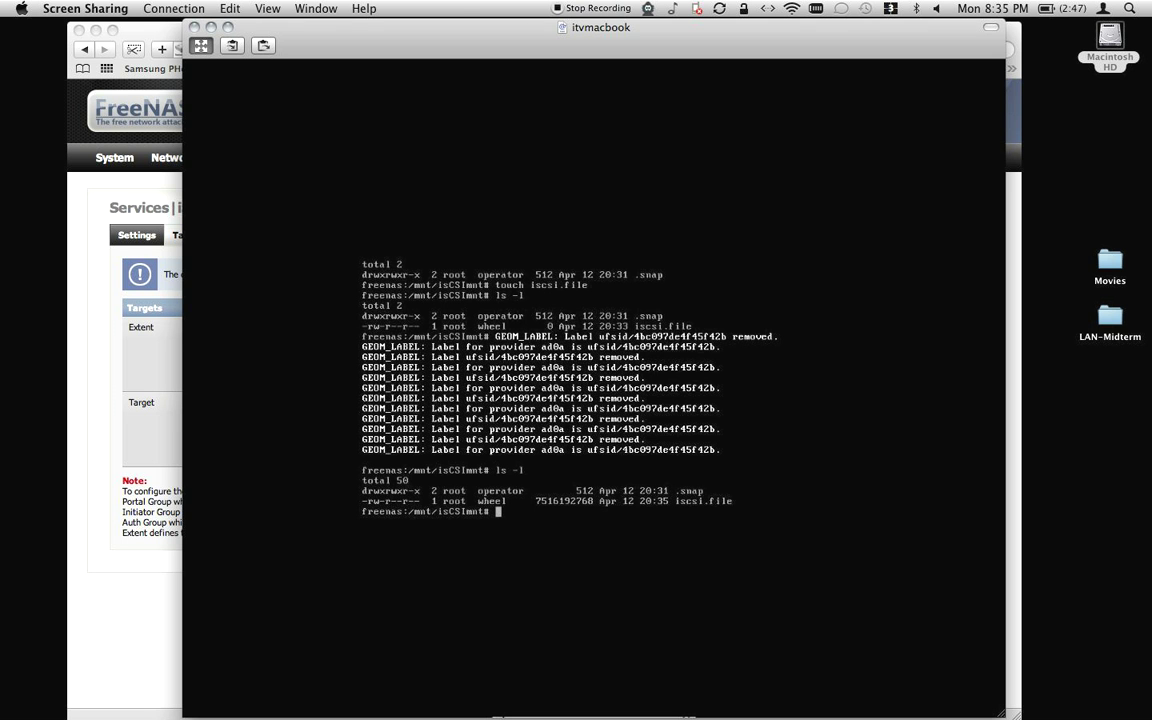
click(193, 29)
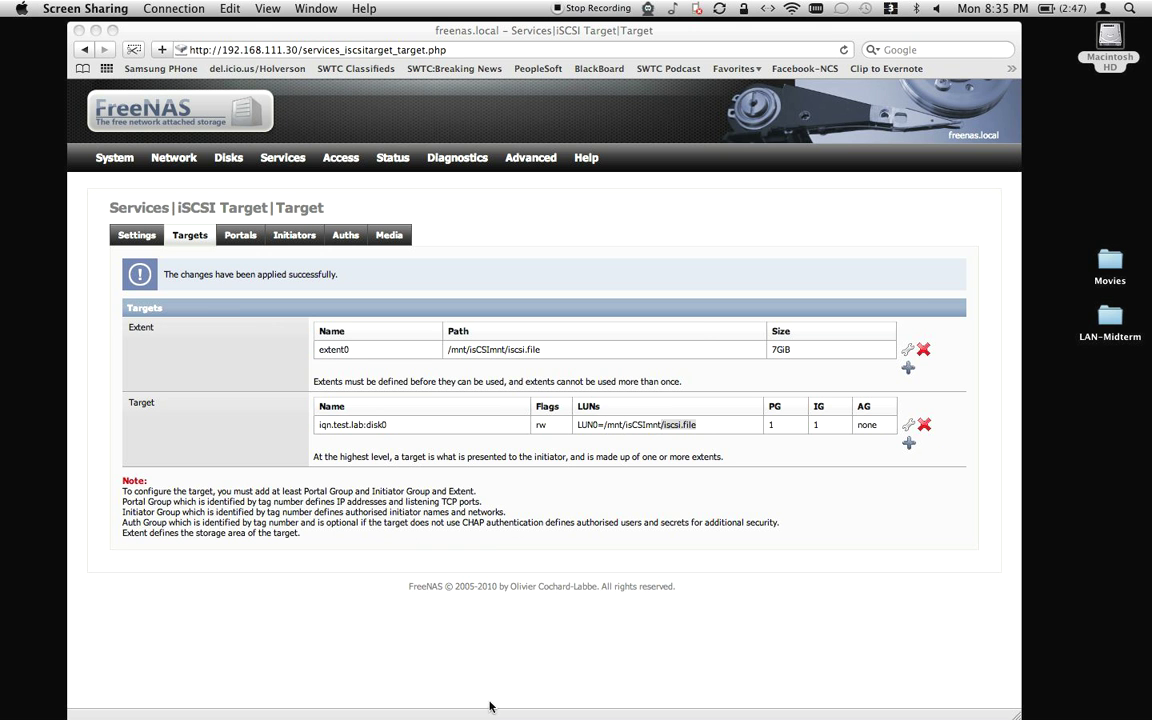
Switch to the vSphere Client in VMware Fusion and show the storage adapters in the configuration of host 192.168.111.201.
key(super+Tab)
key(super+Tab)
key(super+Tab)
key(super+Tab)
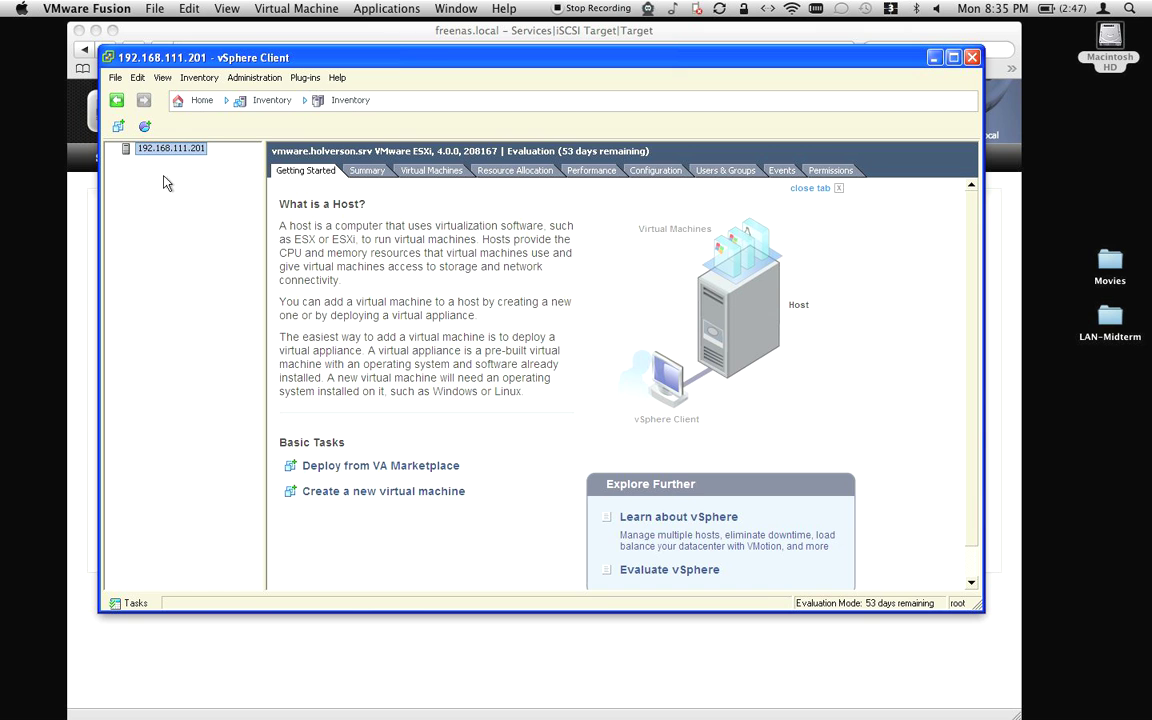
click(645, 171)
click(185, 148)
click(311, 260)
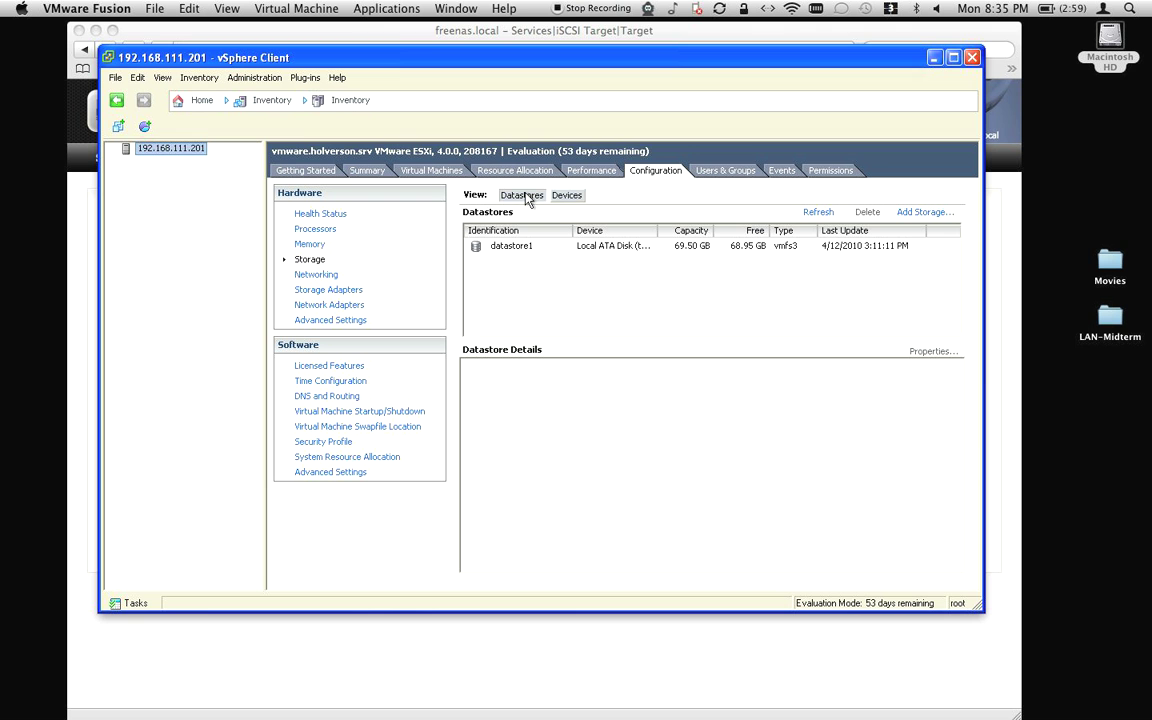
click(329, 292)
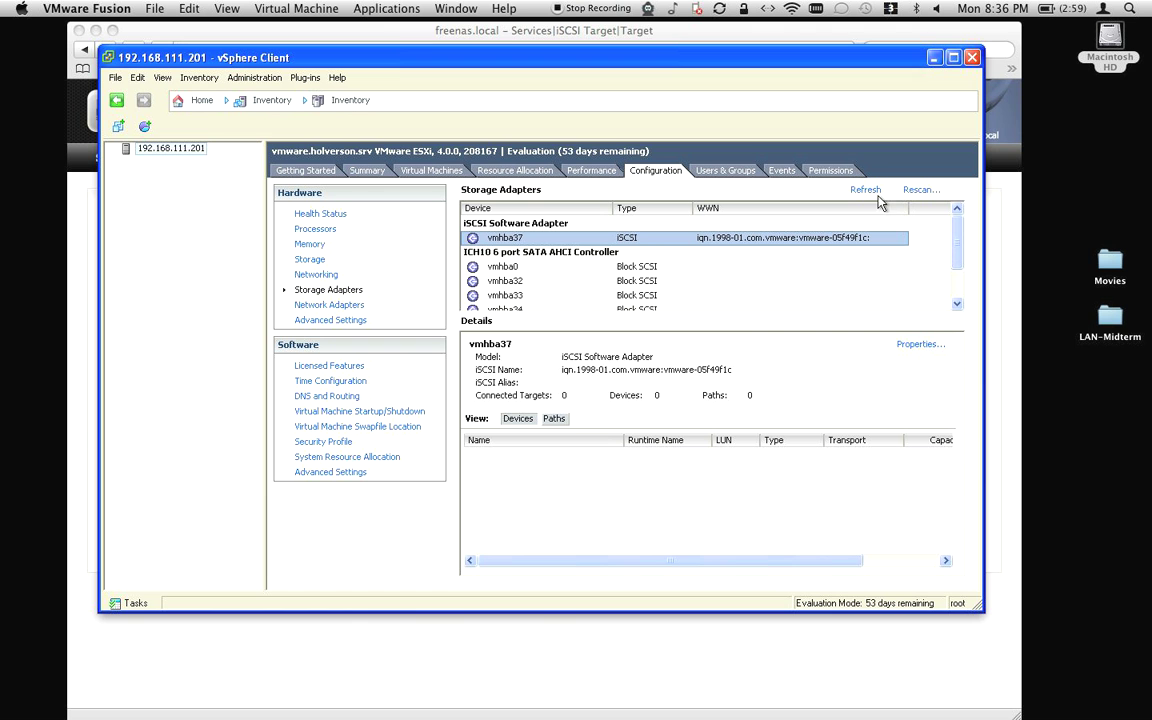
Open the properties of the iSCSI software adapter vmhba37 and enable the software initiator, keeping its default iSCSI name.
click(718, 240)
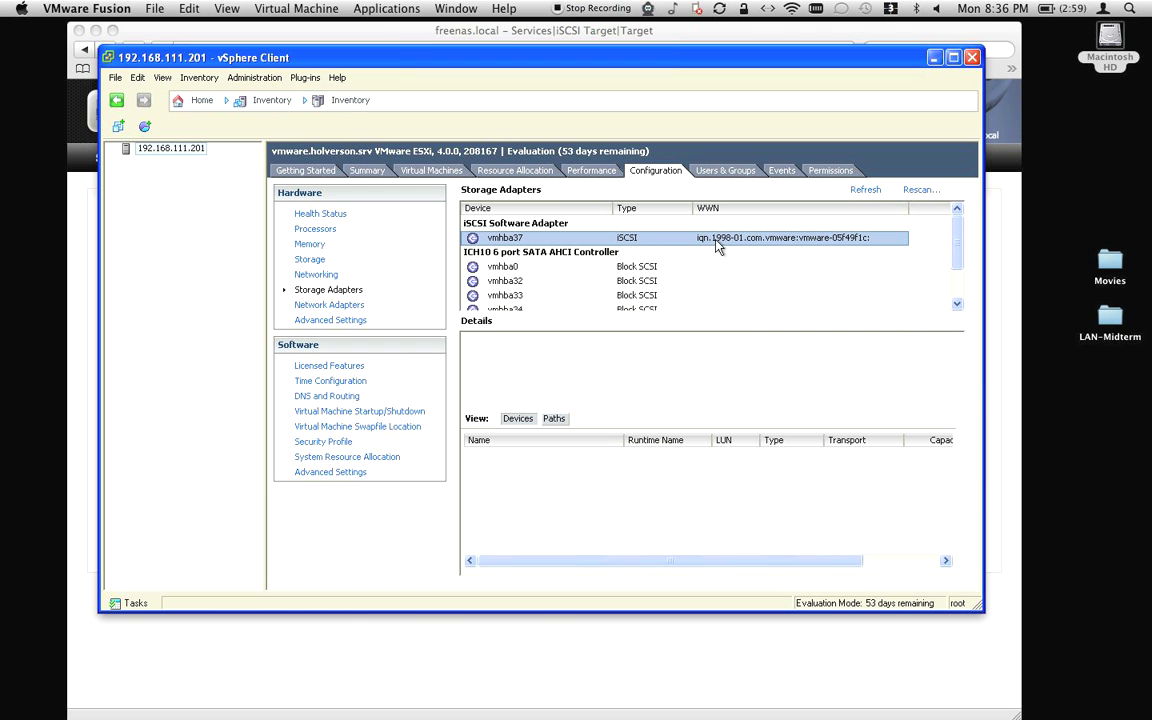
click(921, 345)
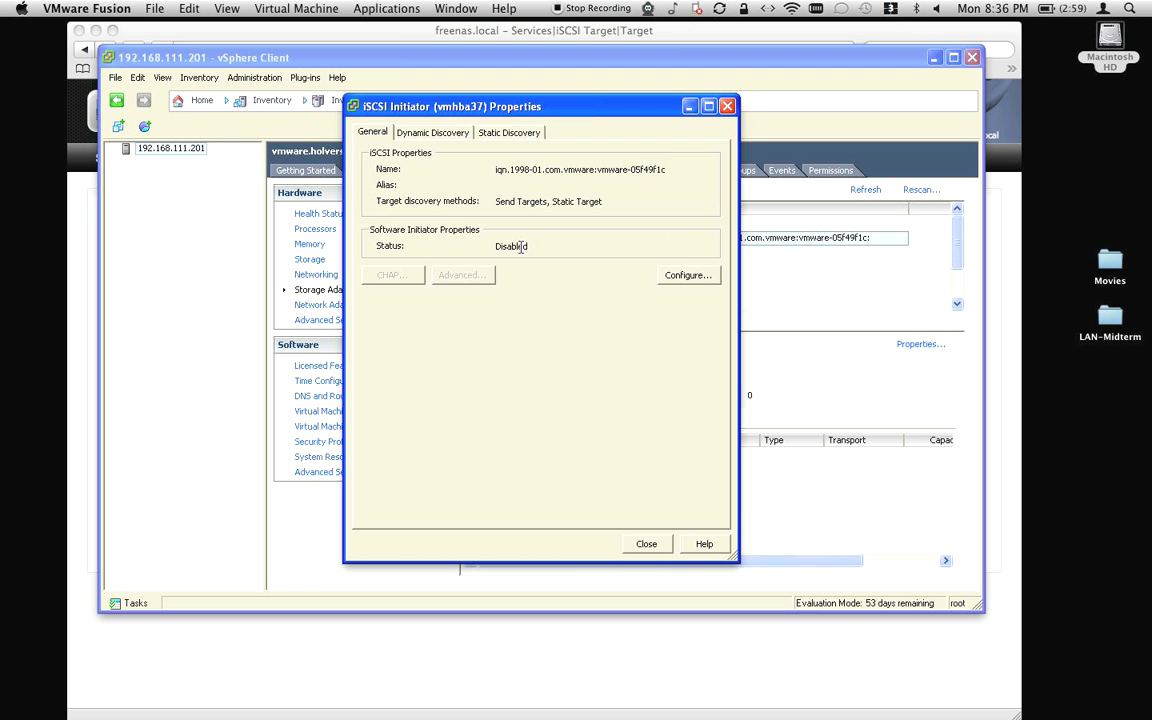
click(673, 280)
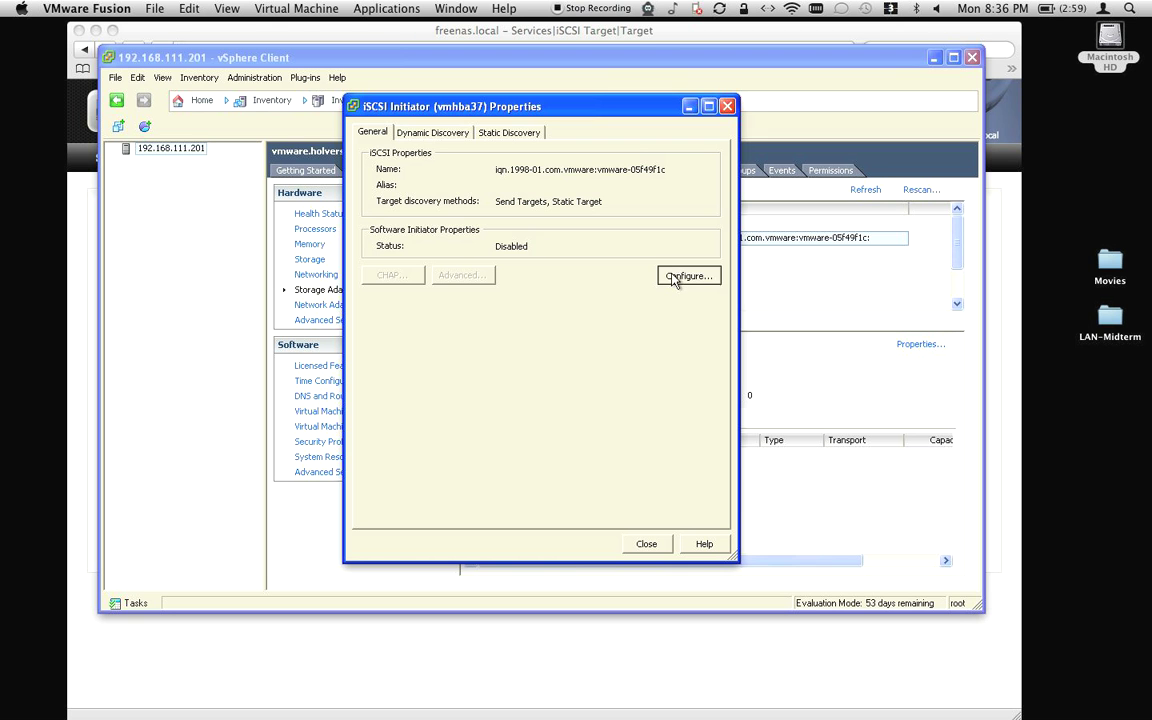
click(431, 362)
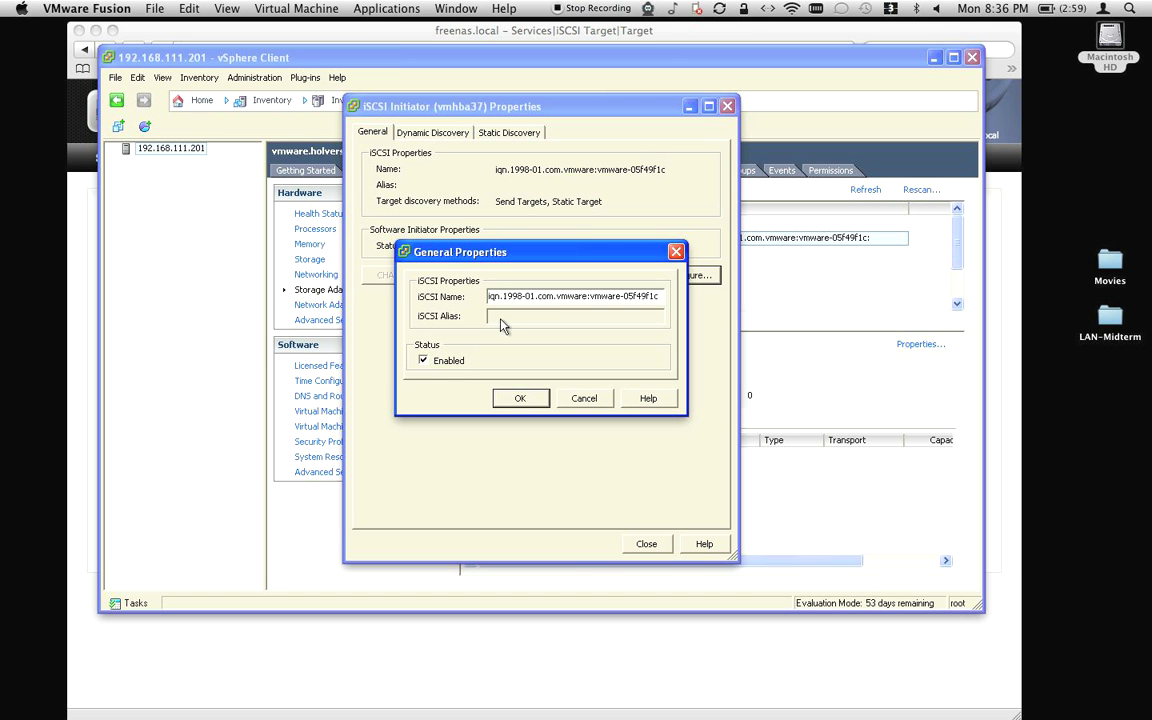
drag(500, 297, 653, 323)
click(518, 399)
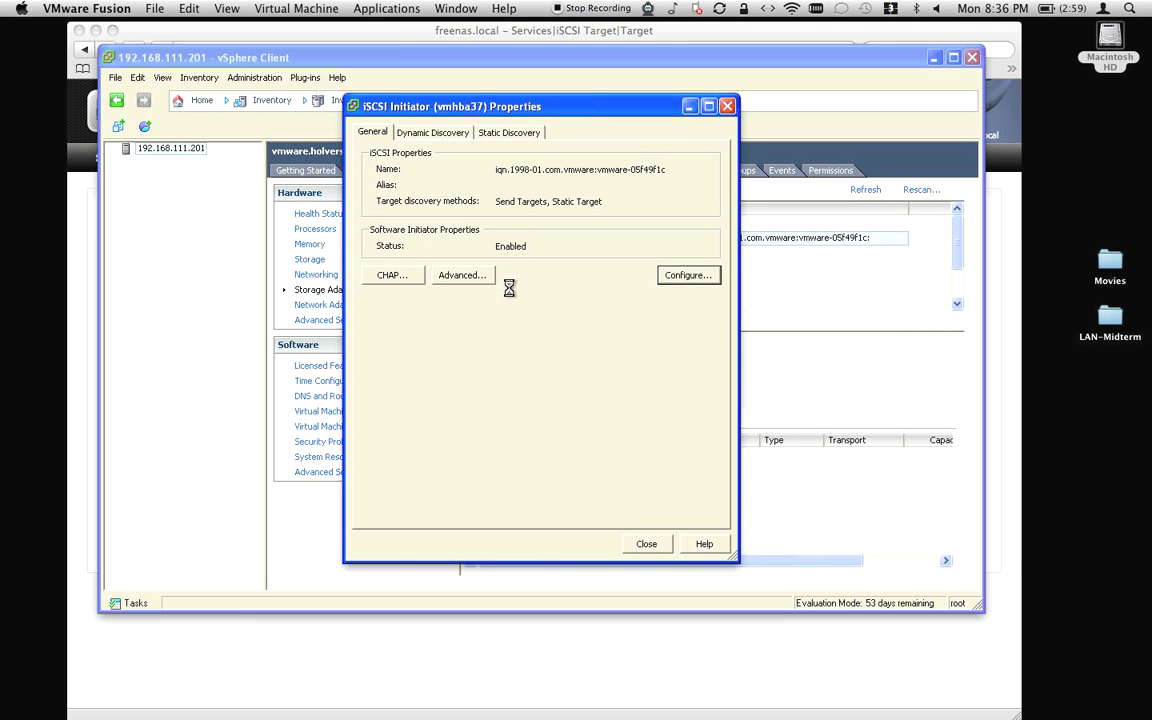
Remove the existing dynamic discovery server and add the iSCSI server 192.168.111.30 with port 3260.
click(450, 134)
click(422, 212)
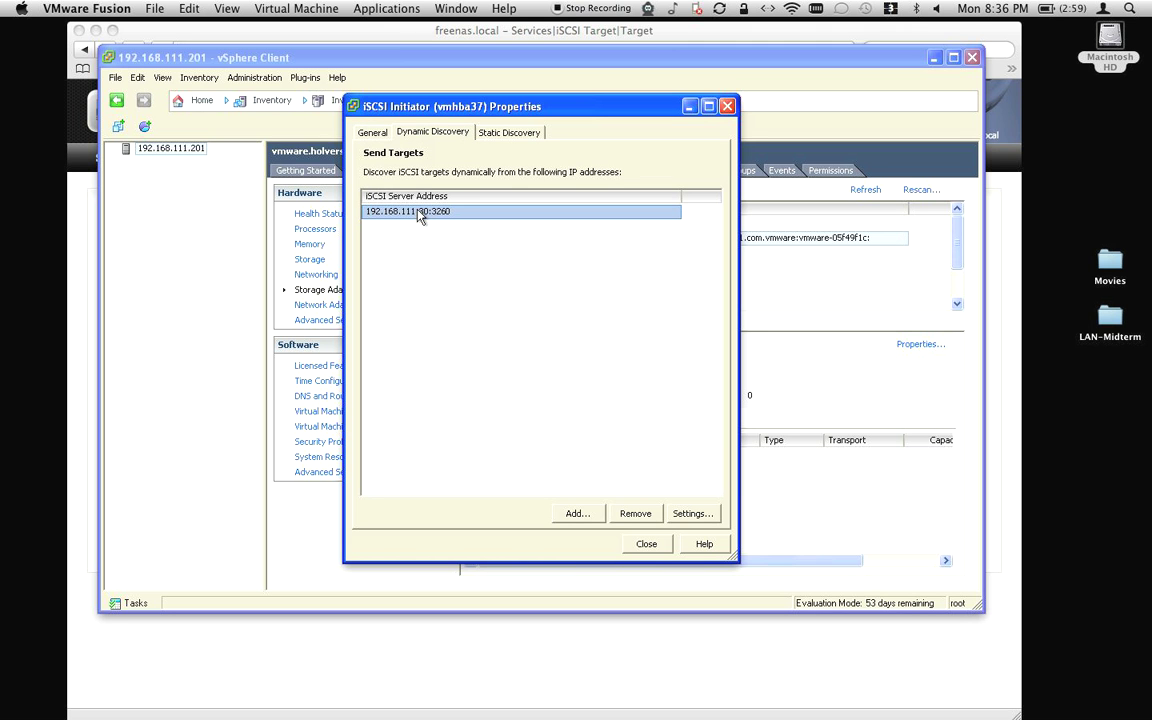
click(622, 515)
click(582, 514)
text(192.168.111.30)
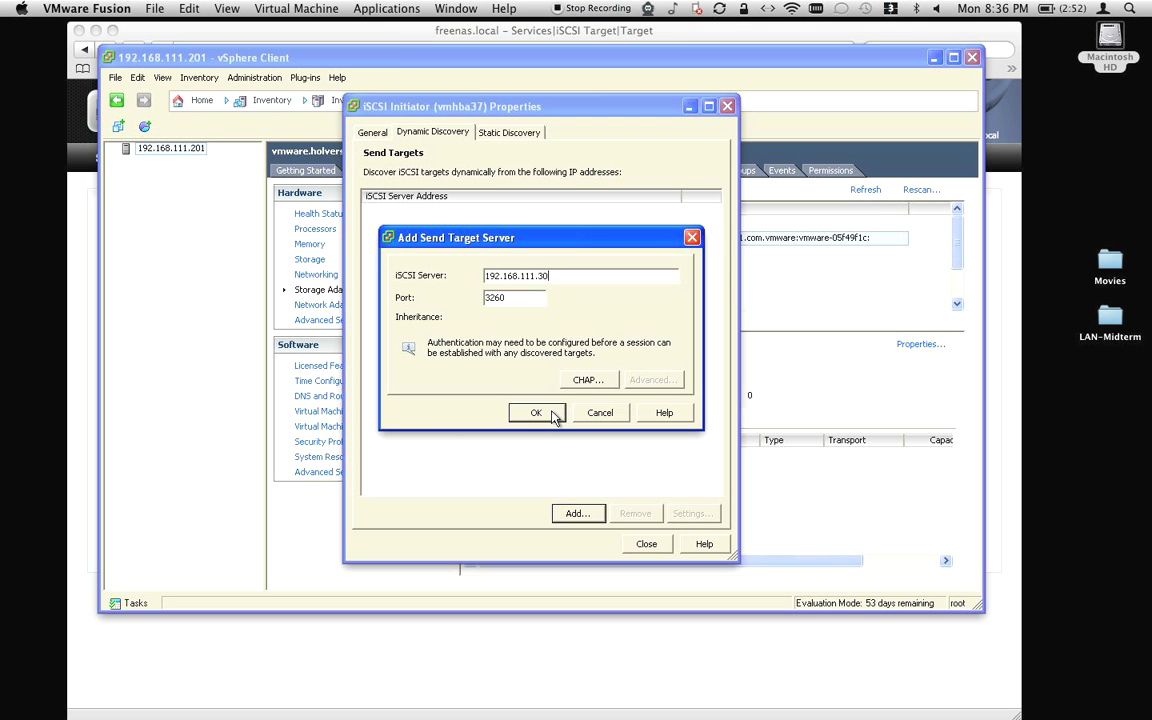
click(536, 413)
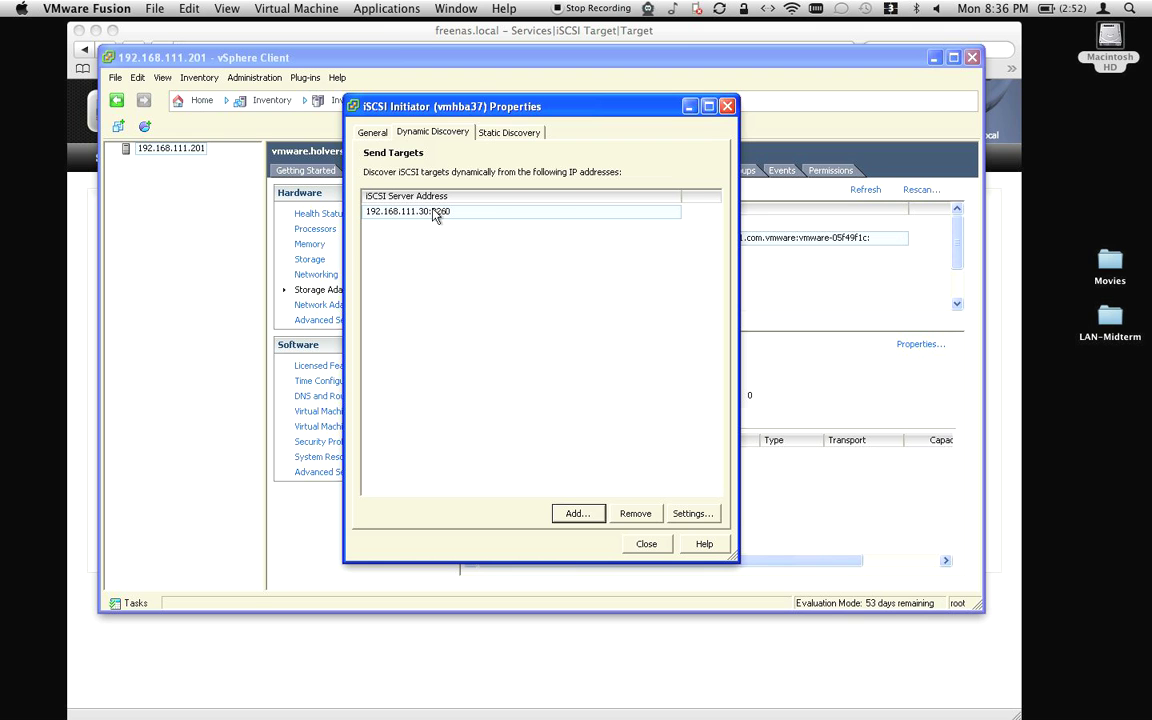
Check the static discovery target, close the initiator properties with a rescan of the adapter, and examine the capacity of the discovered disk.
click(520, 138)
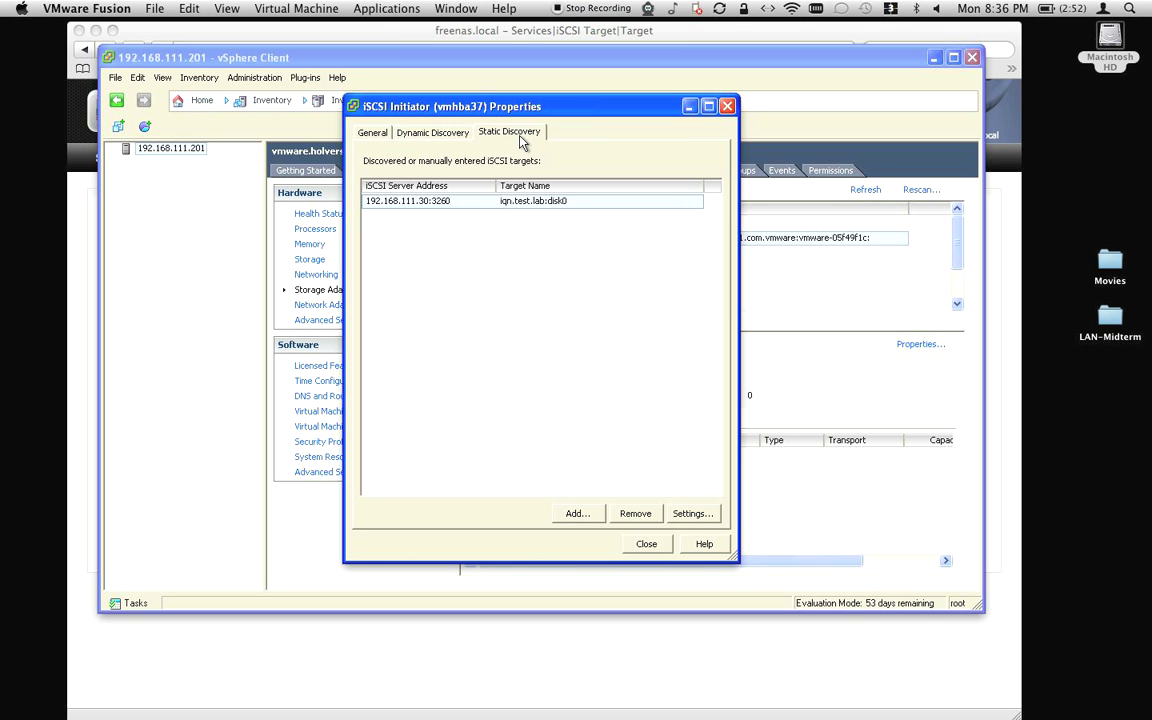
click(452, 202)
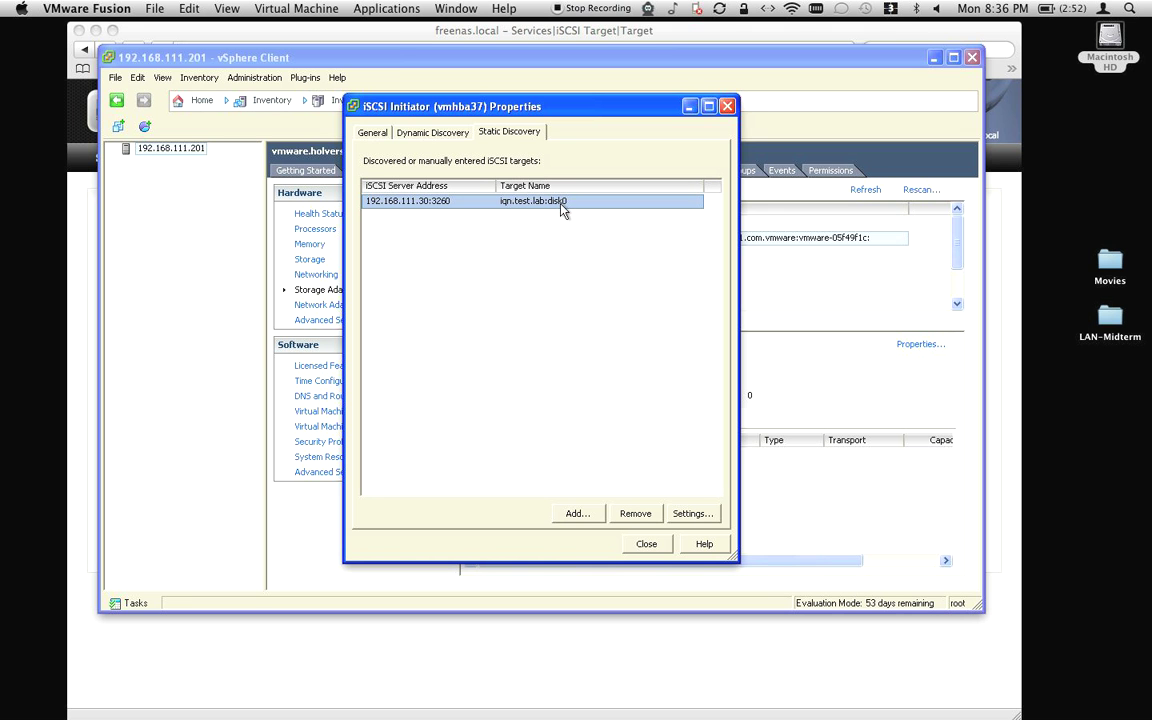
click(646, 545)
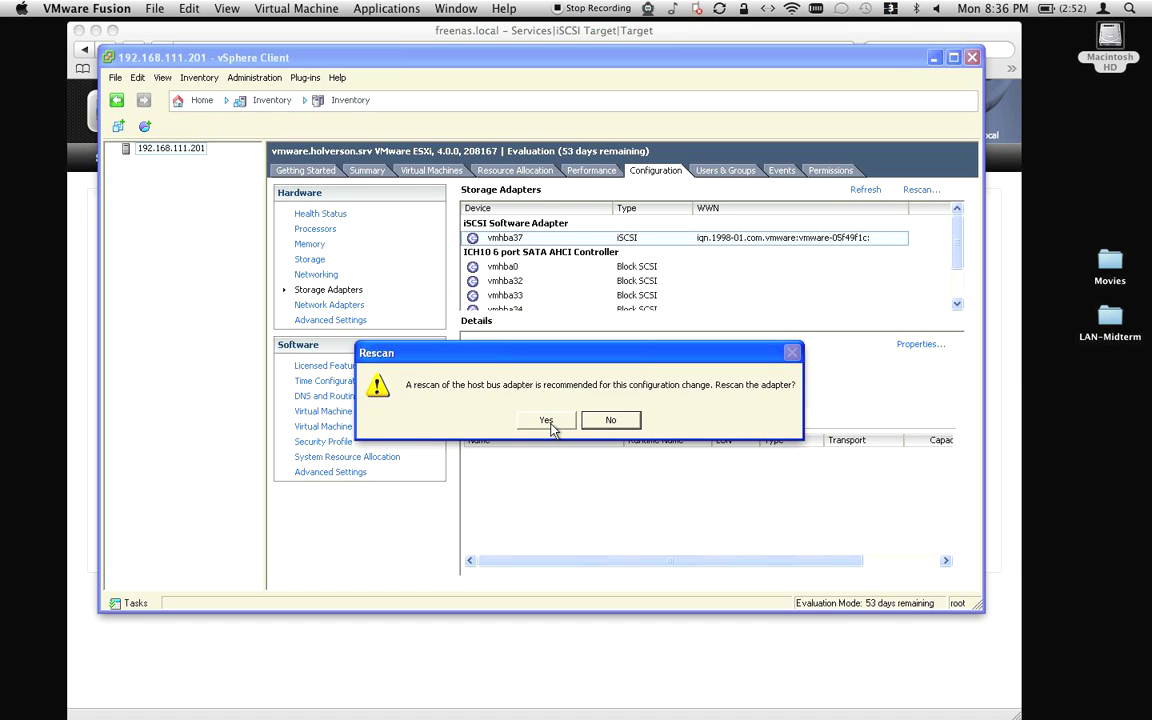
click(548, 421)
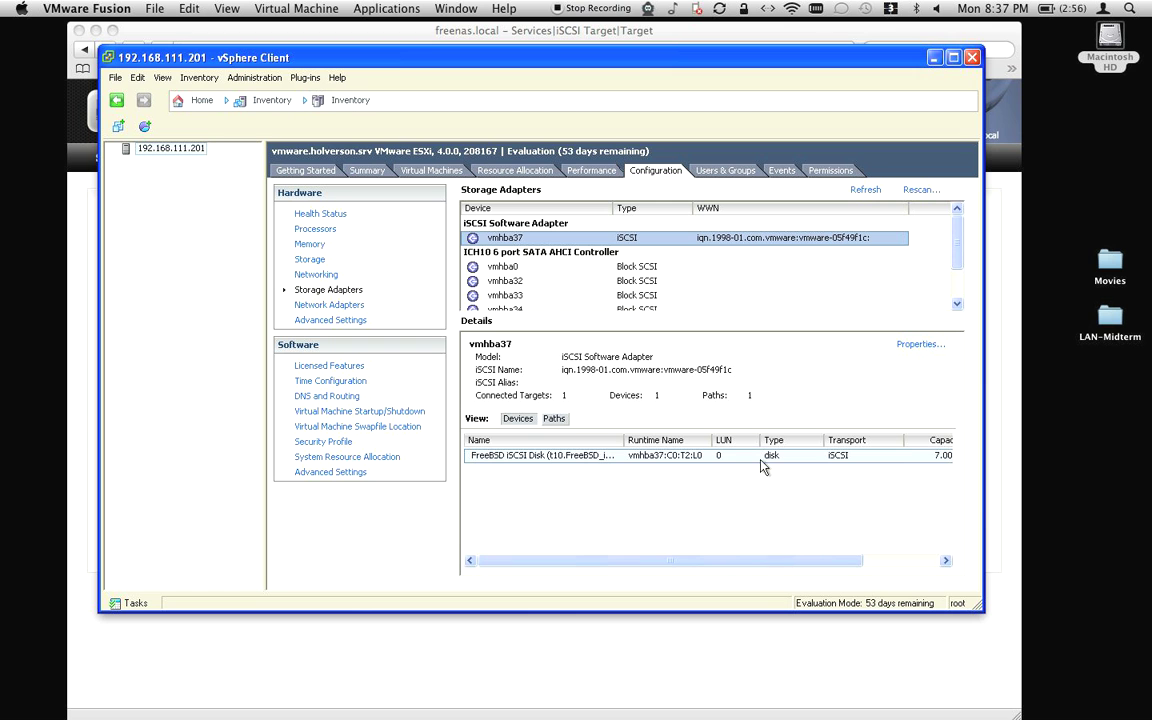
drag(777, 568, 874, 566)
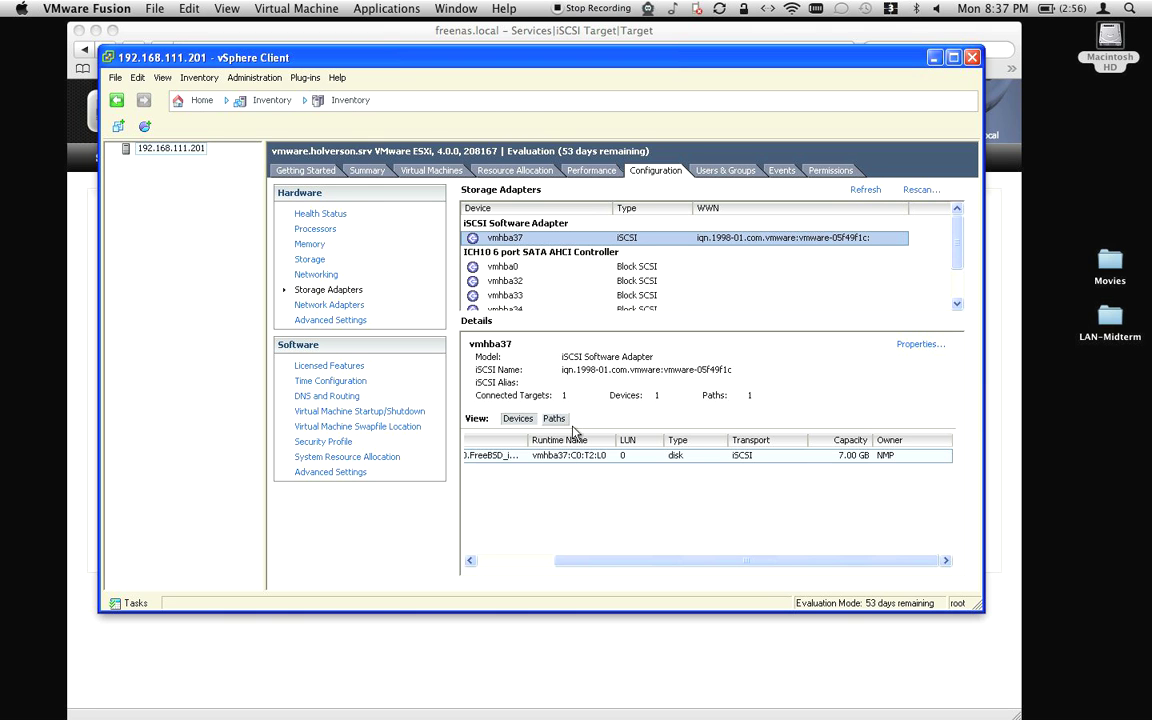
Start adding Disk/LUN storage to the host, choosing the FreeBSD iSCSI disk and accepting its disk layout.
click(303, 261)
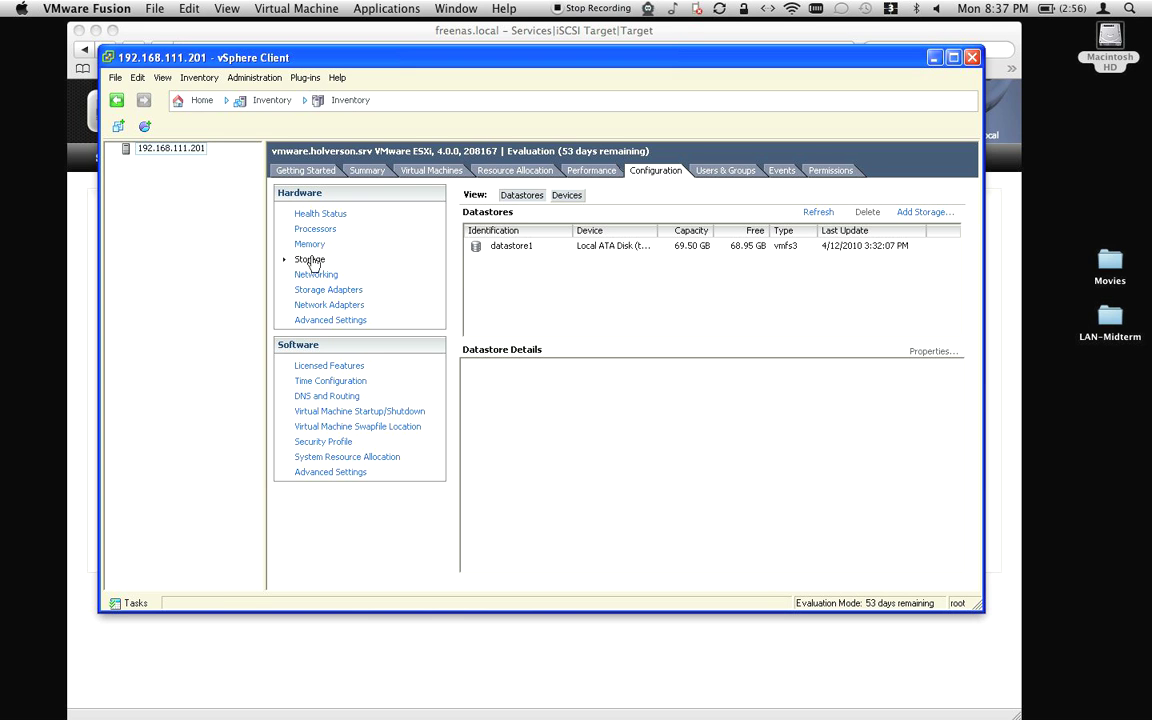
click(900, 212)
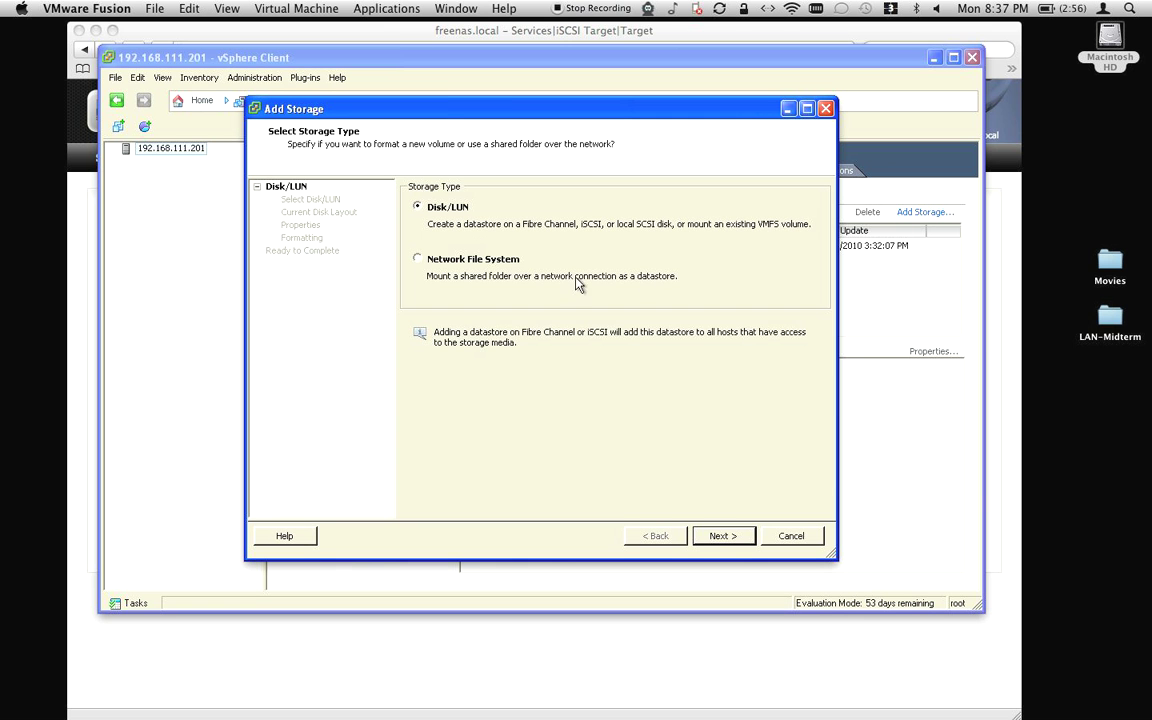
click(731, 535)
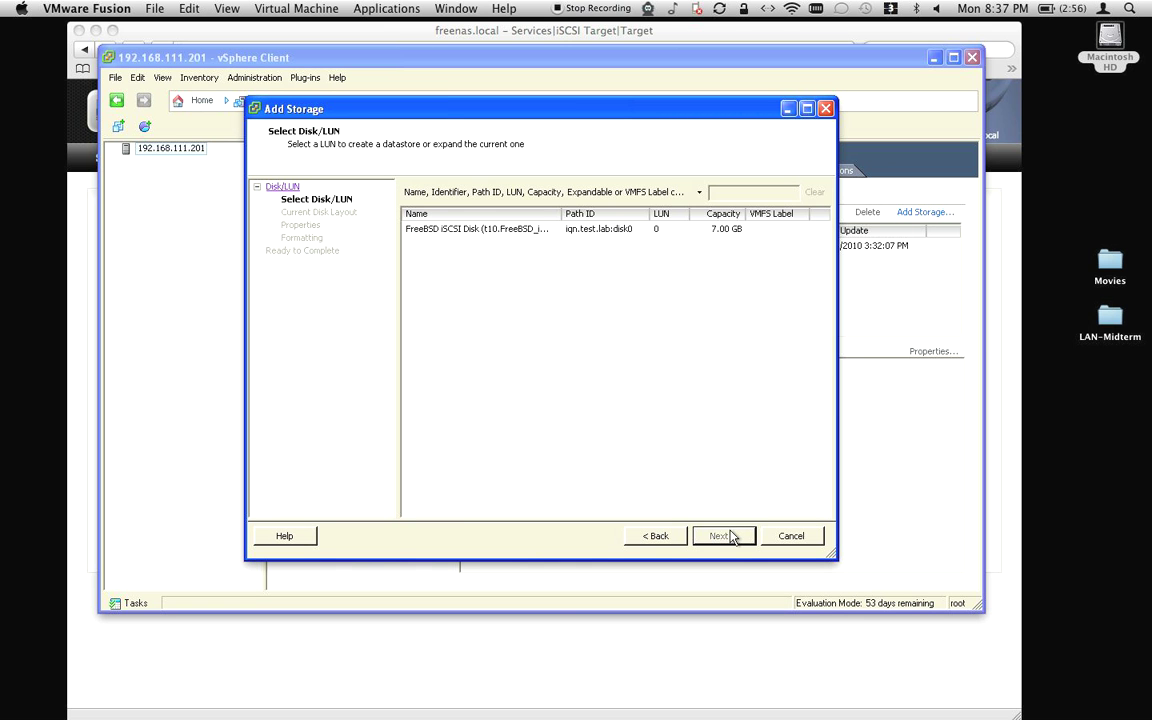
click(574, 232)
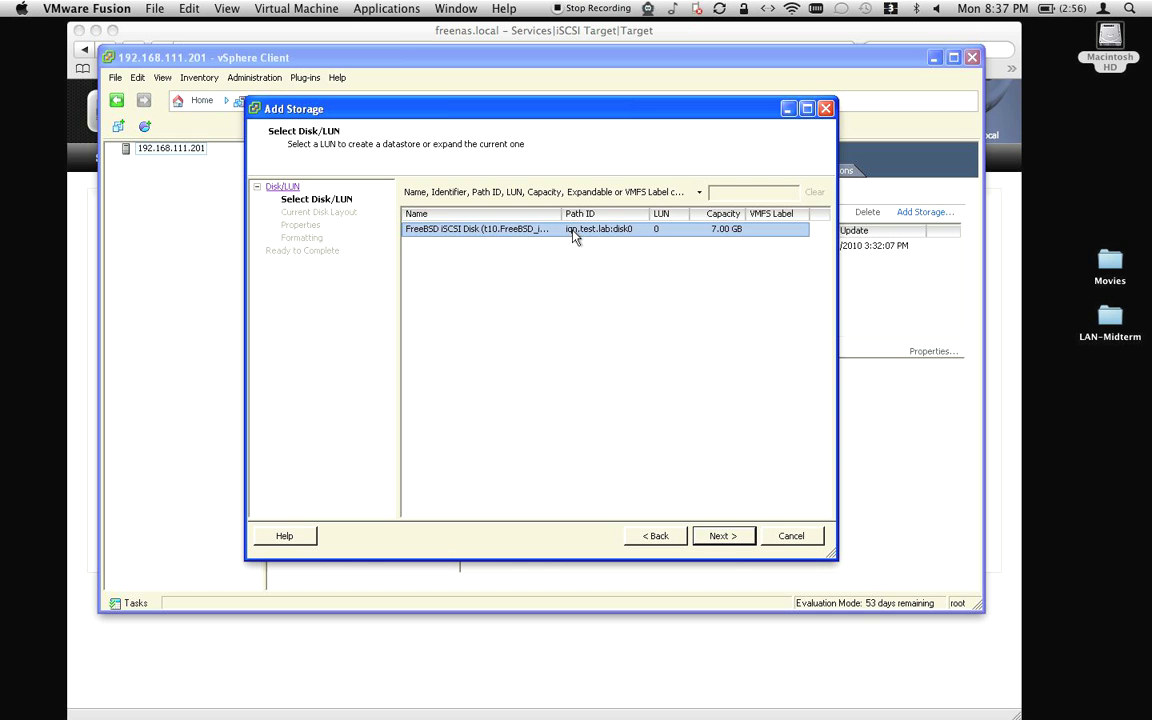
click(724, 539)
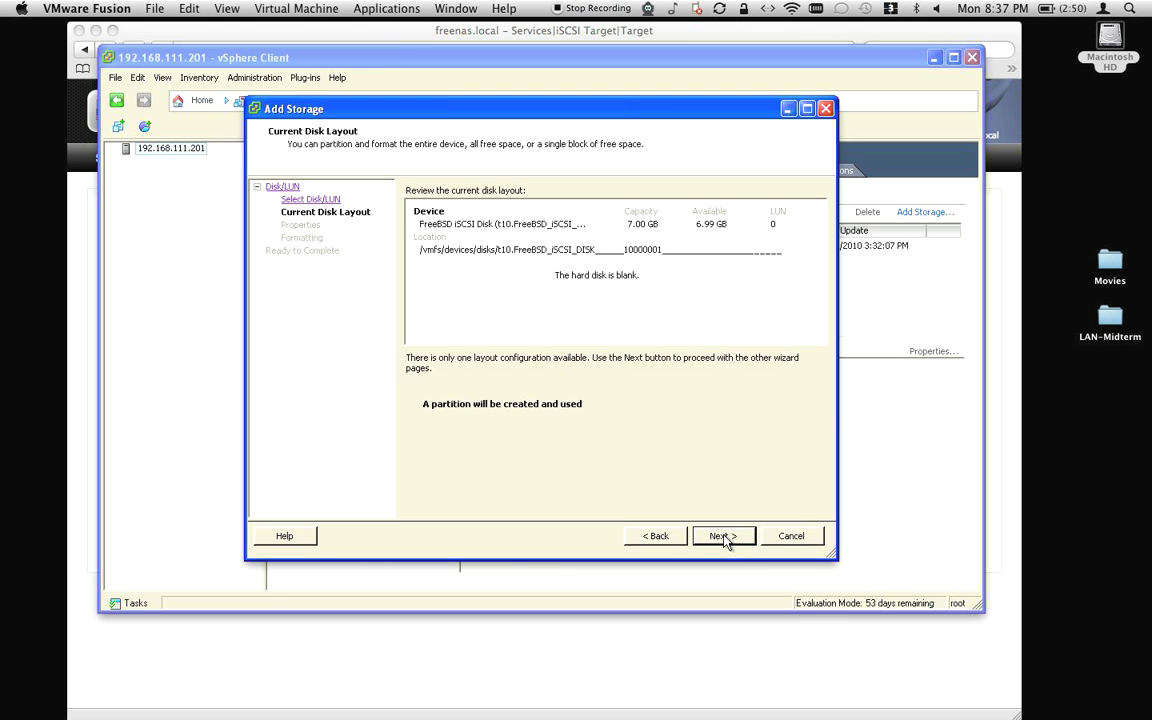
click(722, 536)
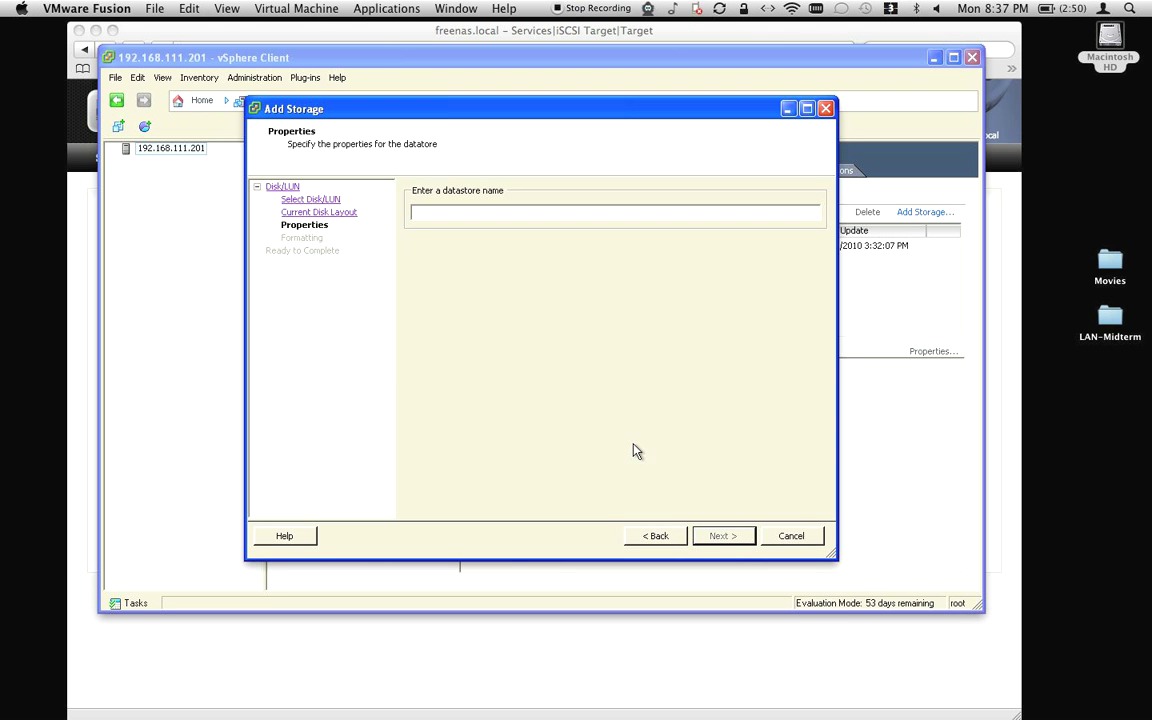
Name the datastore iSCSI_Datastore, keep 256 GB maximum file size, 1 MB blocks and maximized capacity, finish, and select it in the datastore list.
text(iSCSI_Datastore)
click(735, 540)
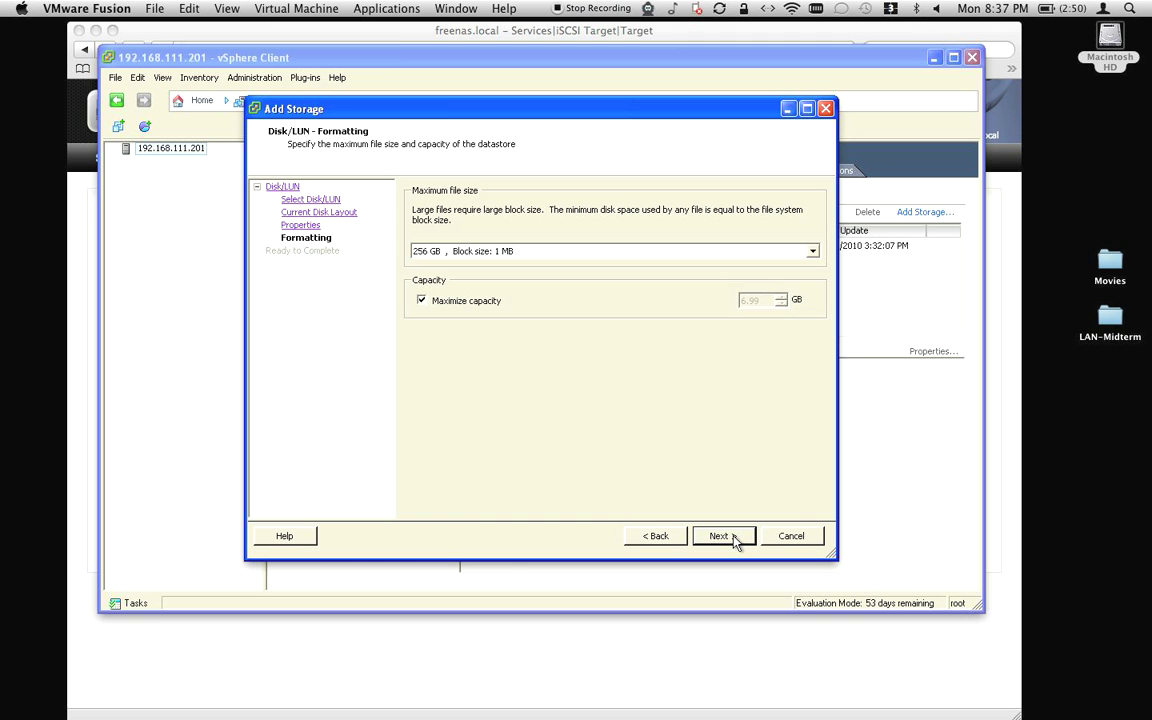
click(735, 540)
click(733, 537)
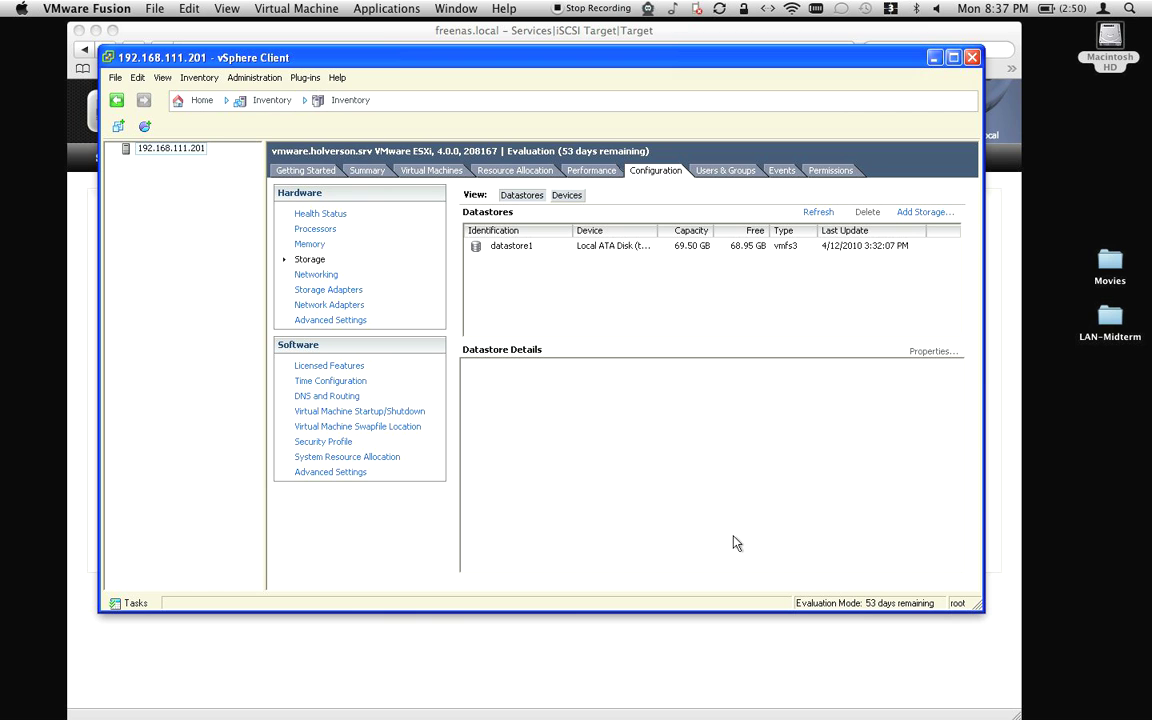
click(512, 249)
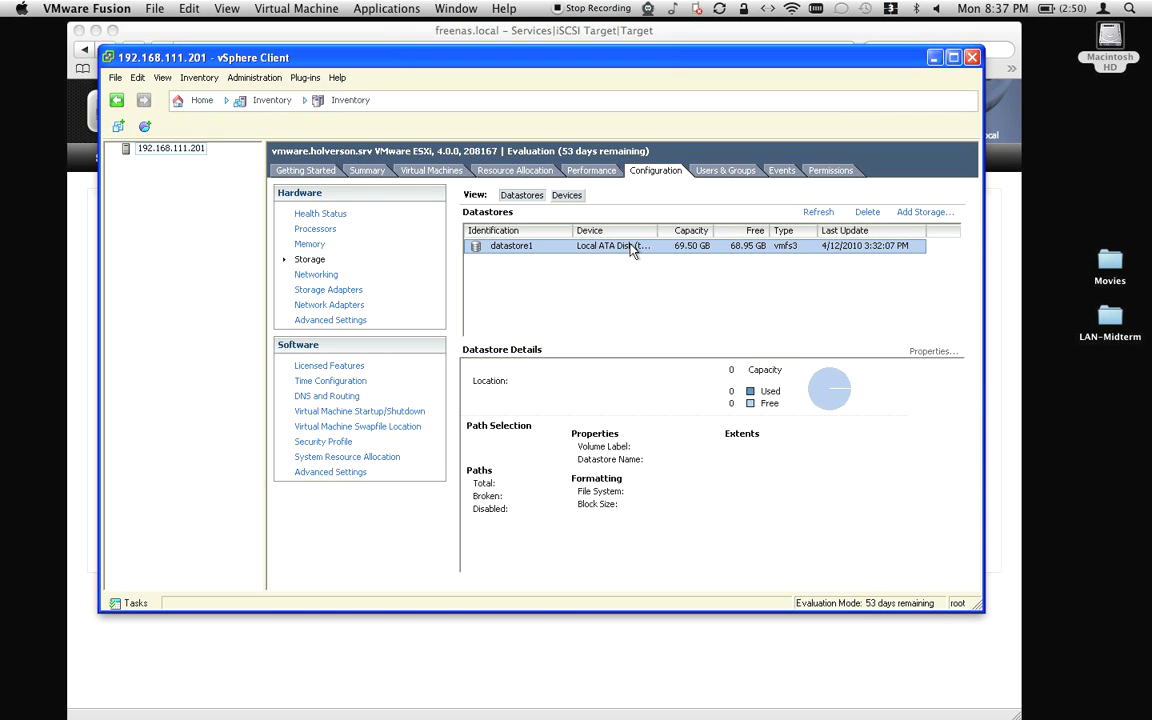
click(505, 262)
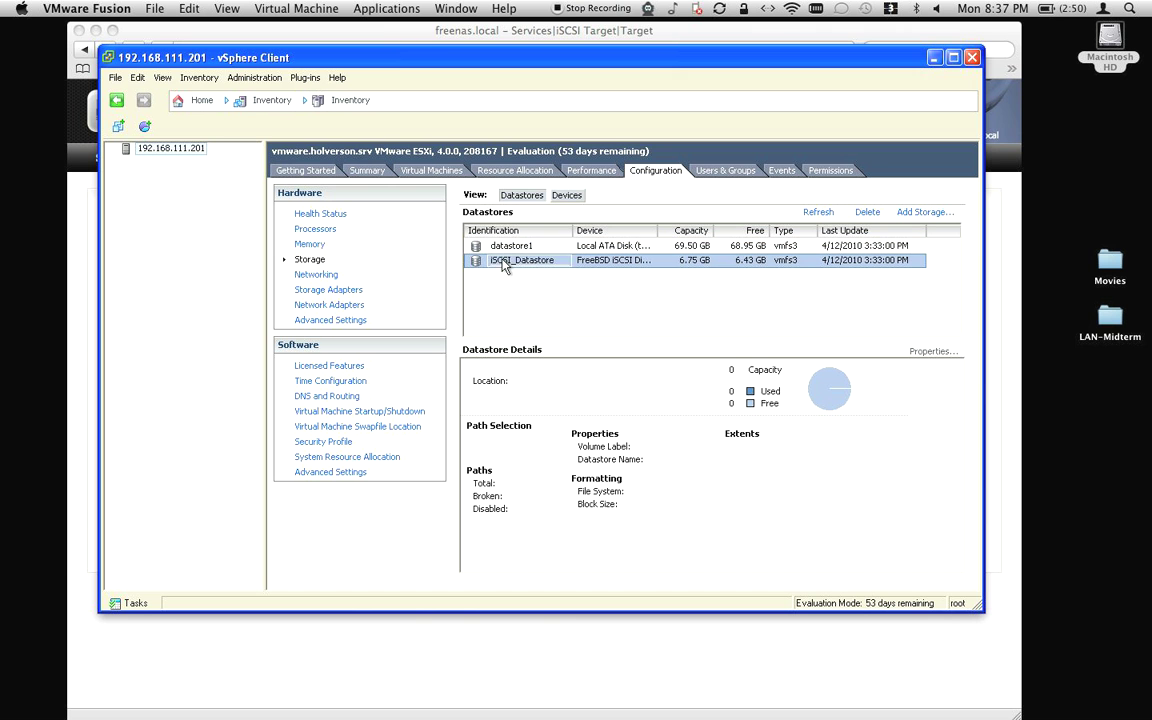